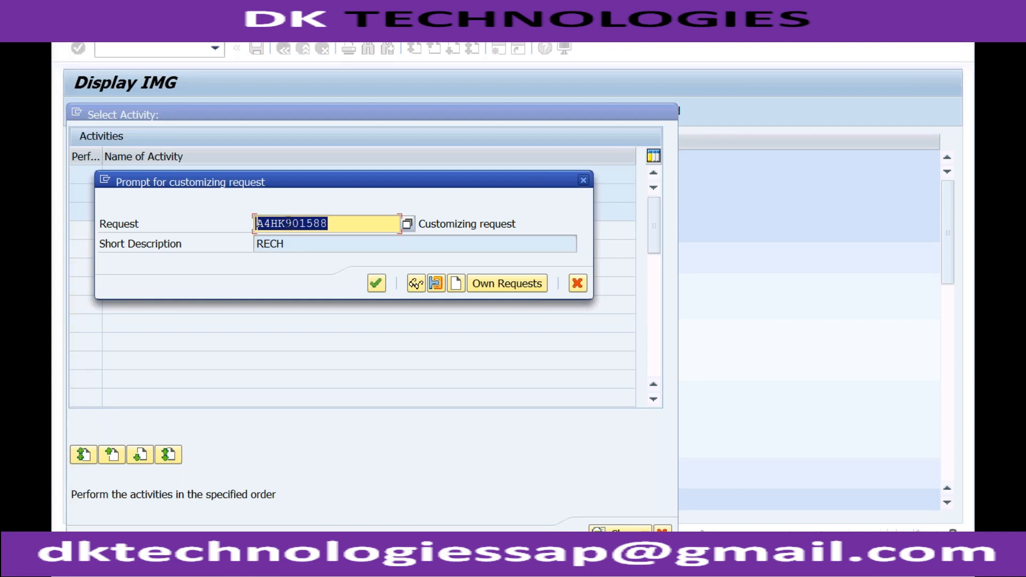
# Create a new customizing request with the short description "MM/SD related settings for RECH" and save it.
pyautogui.click(327, 224)
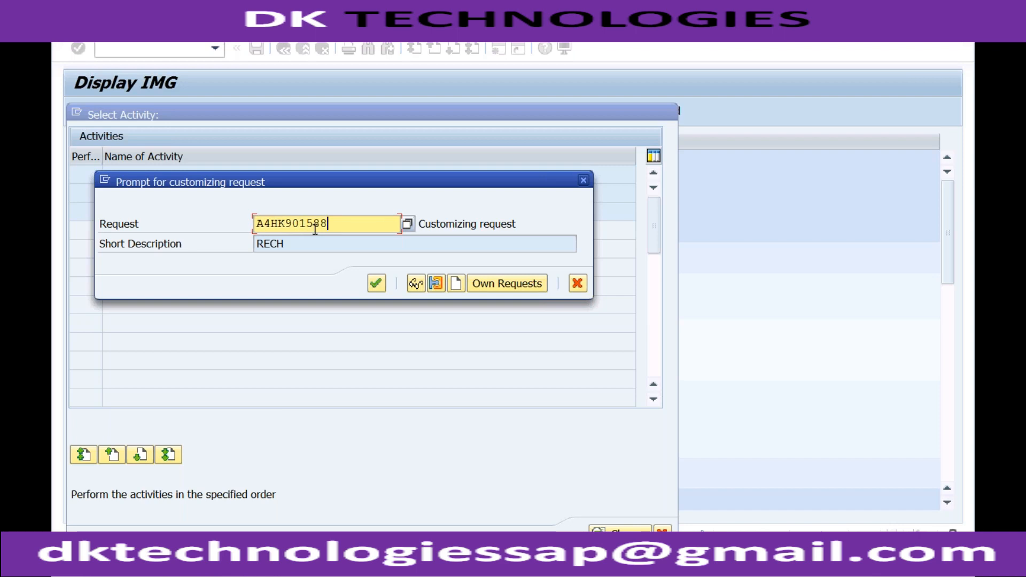
pyautogui.click(456, 283)
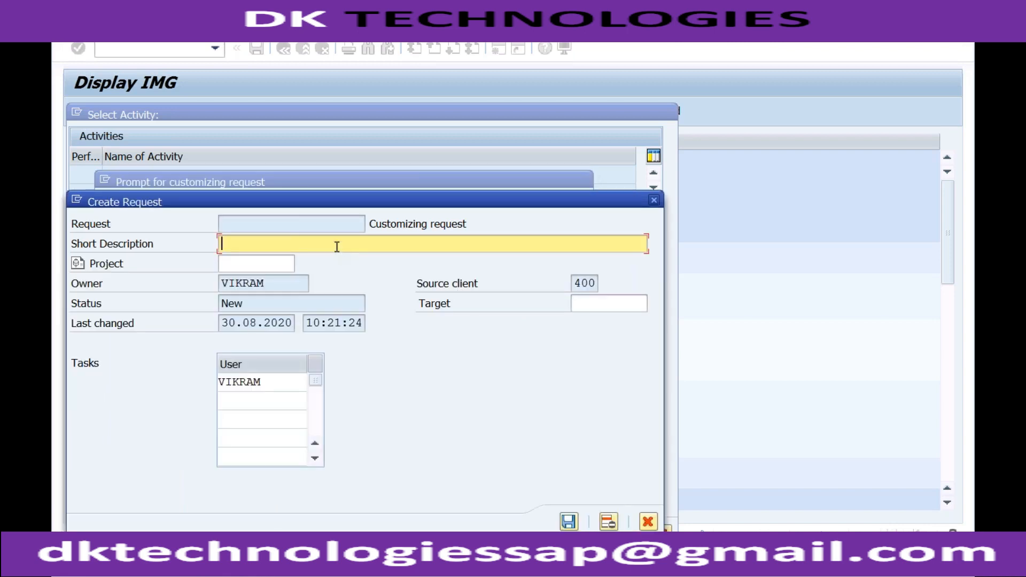
pyautogui.write('MM/SD related settingdf')
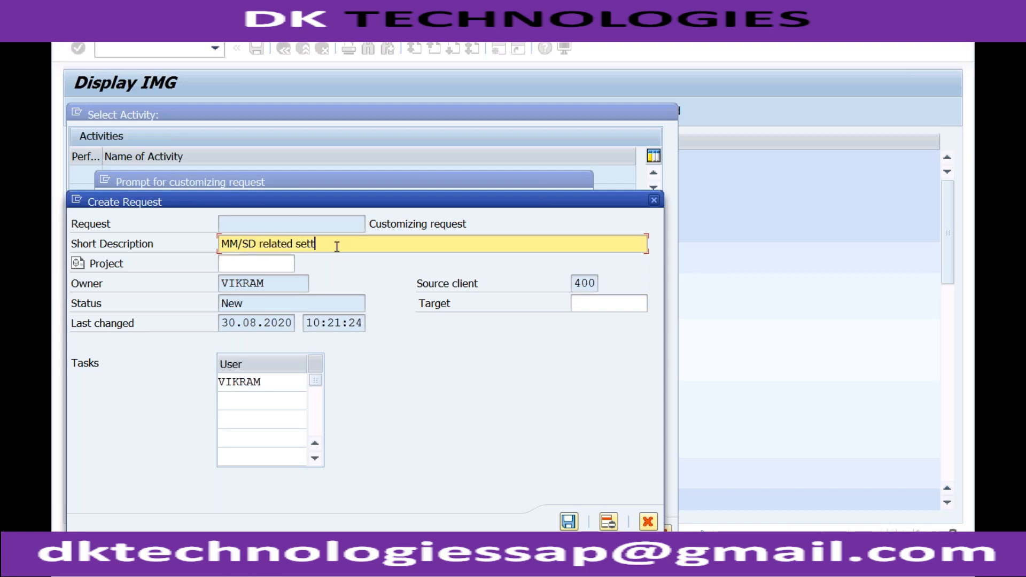
pyautogui.press('BackSpace')
pyautogui.press('BackSpace')
pyautogui.write('s for RECH')
pyautogui.click(287, 283)
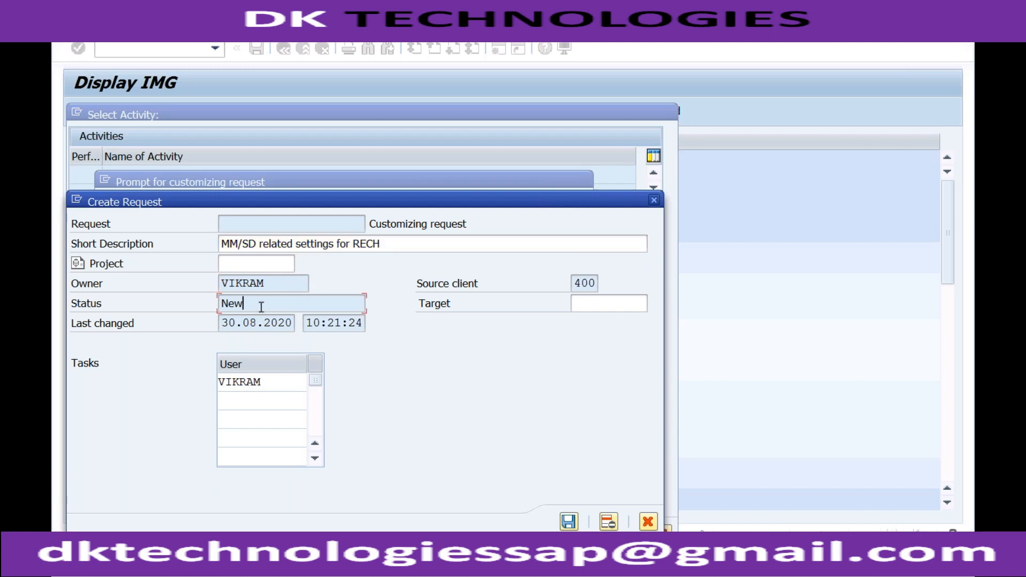
pyautogui.click(265, 324)
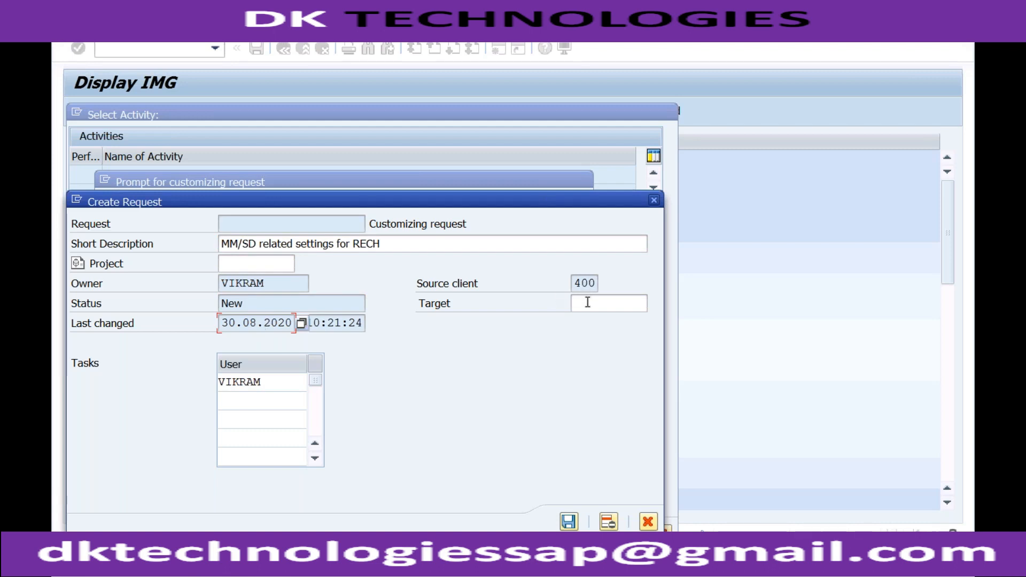
pyautogui.click(570, 523)
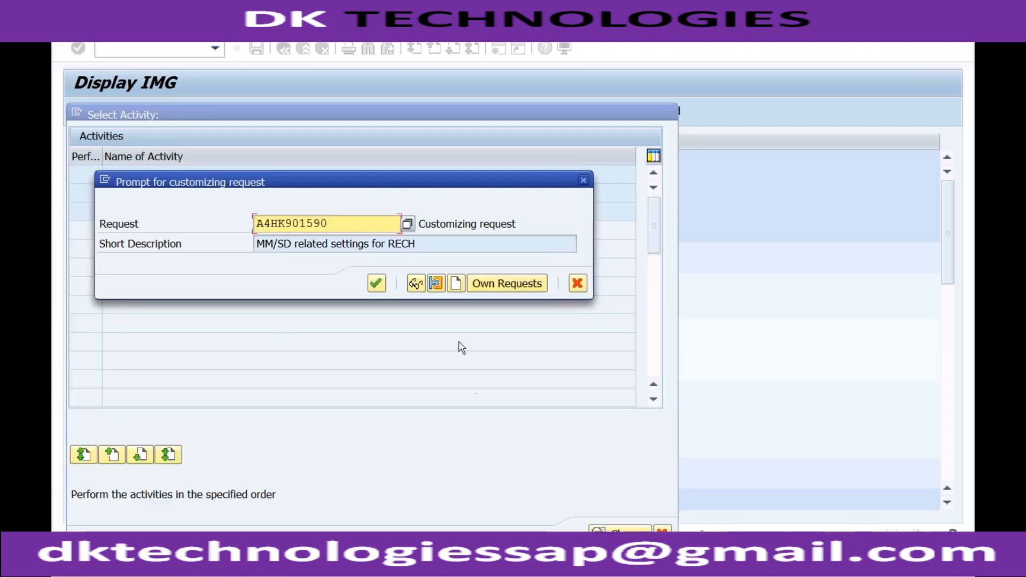
# Accept the newly created MM/SD customizing request as the one that records the plant configuration changes.
pyautogui.moveTo(342, 224); pyautogui.dragTo(257, 224)
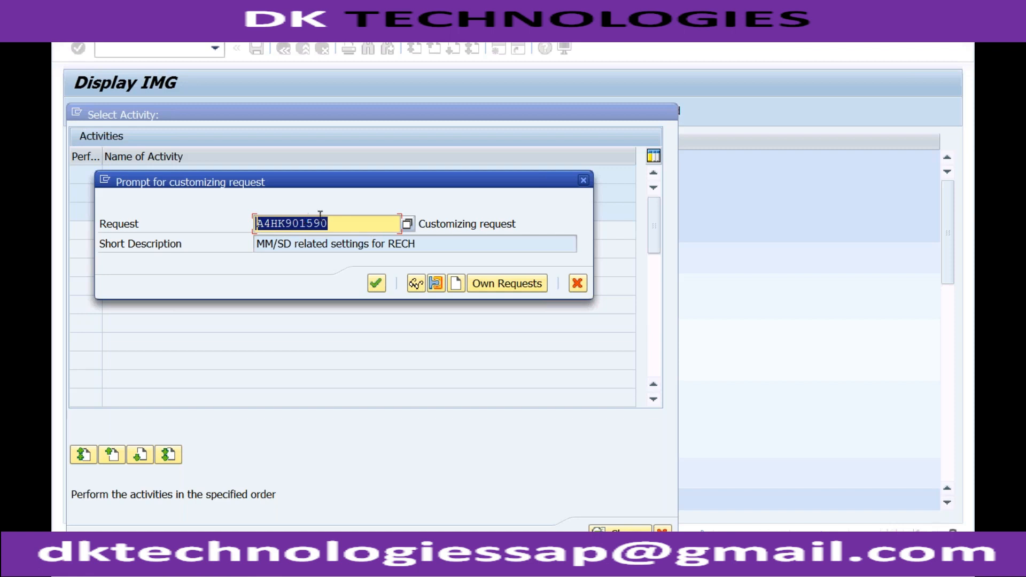
pyautogui.click(427, 245)
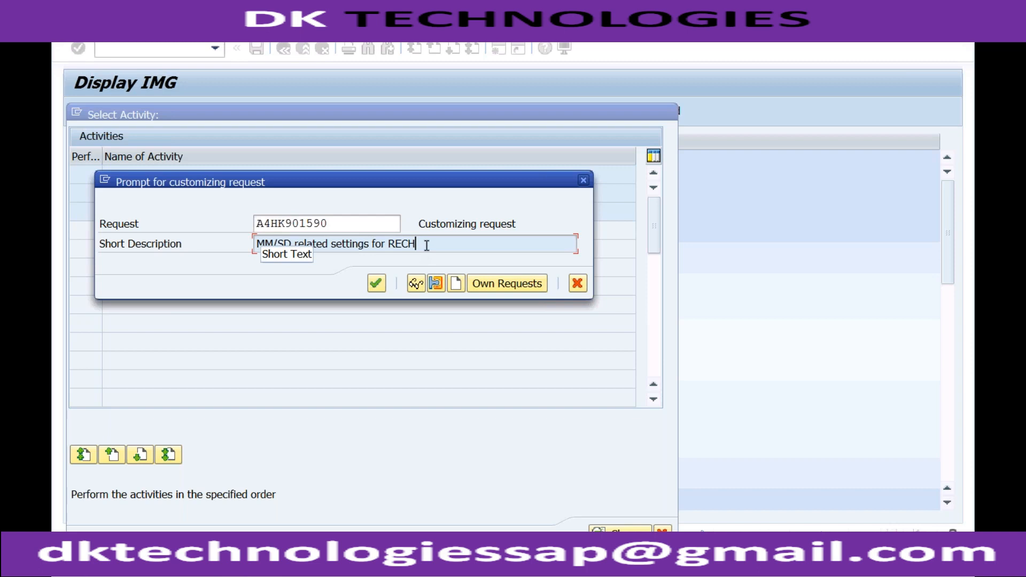
pyautogui.click(339, 224)
pyautogui.moveTo(338, 224); pyautogui.dragTo(256, 224)
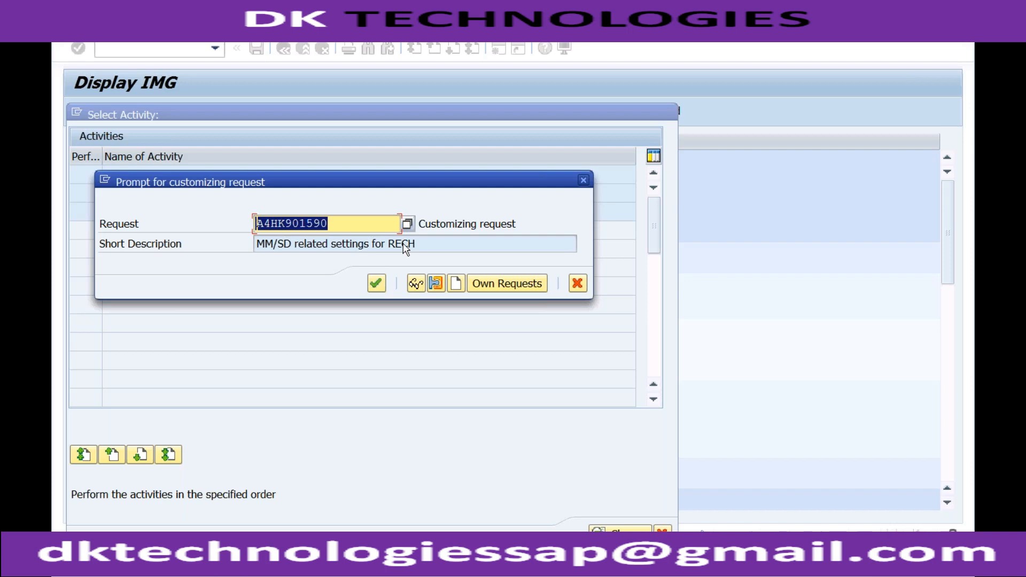
pyautogui.click(377, 283)
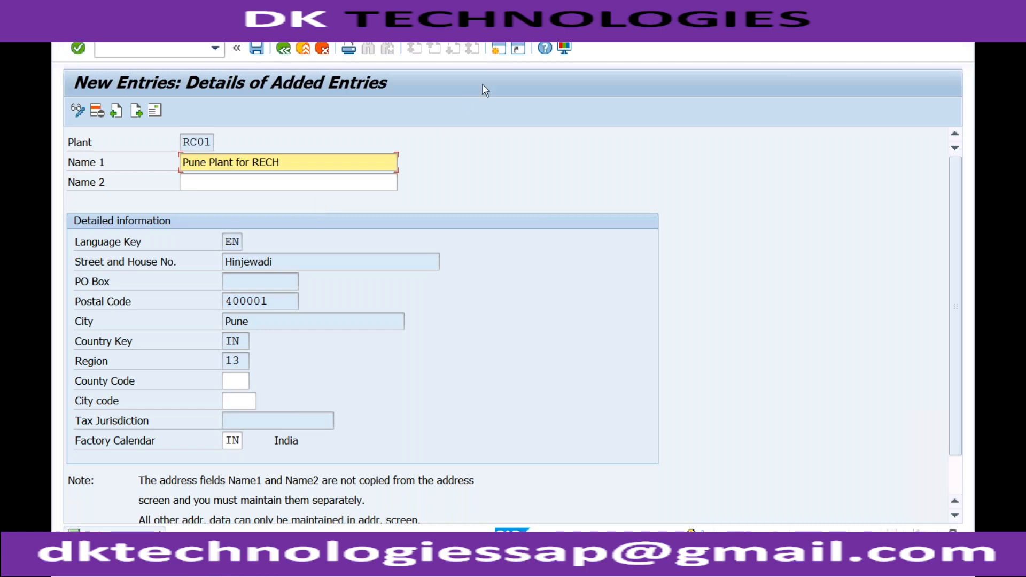
# Open a new SAP session and start transaction SE01.
pyautogui.click(497, 51)
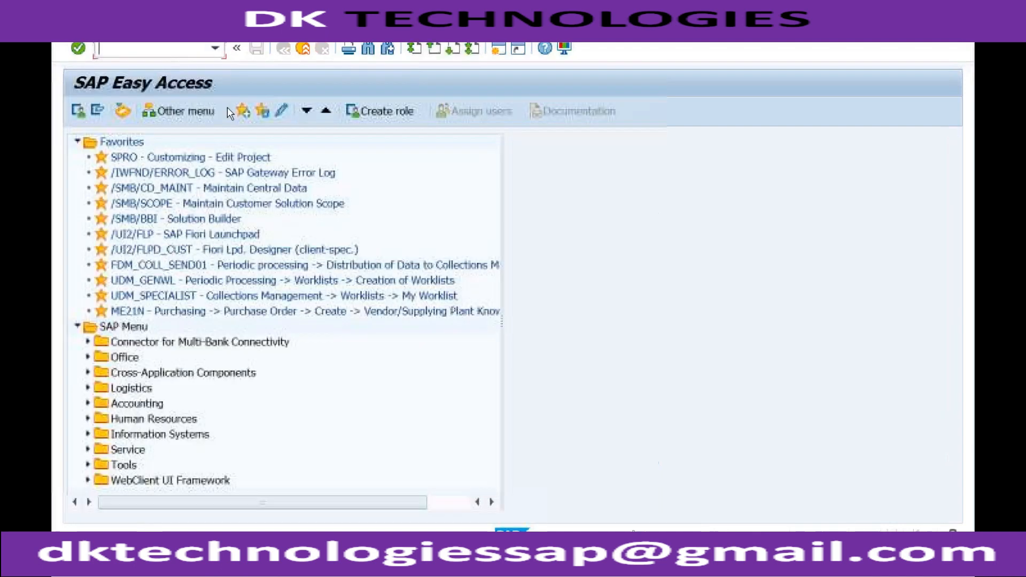
pyautogui.write('se0')
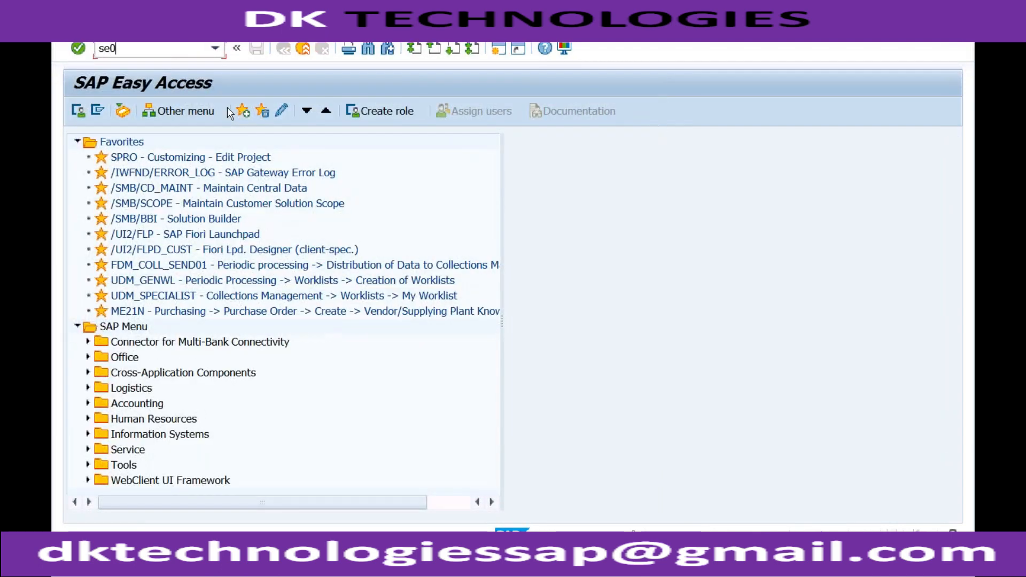
pyautogui.write('1')
pyautogui.press('Return')
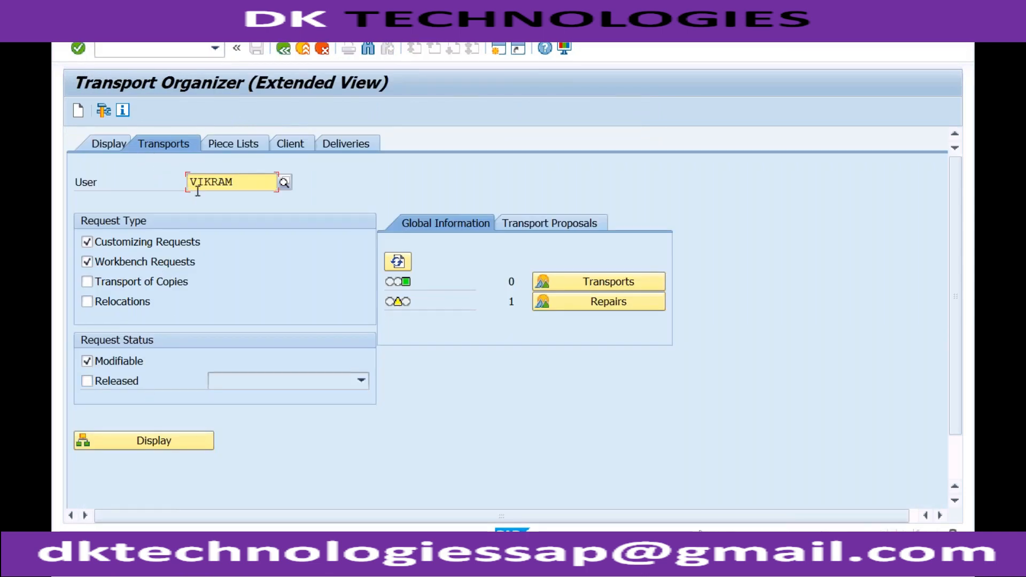
# Exclude workbench requests and display the user's modifiable customizing requests.
pyautogui.click(241, 181)
pyautogui.click(113, 264)
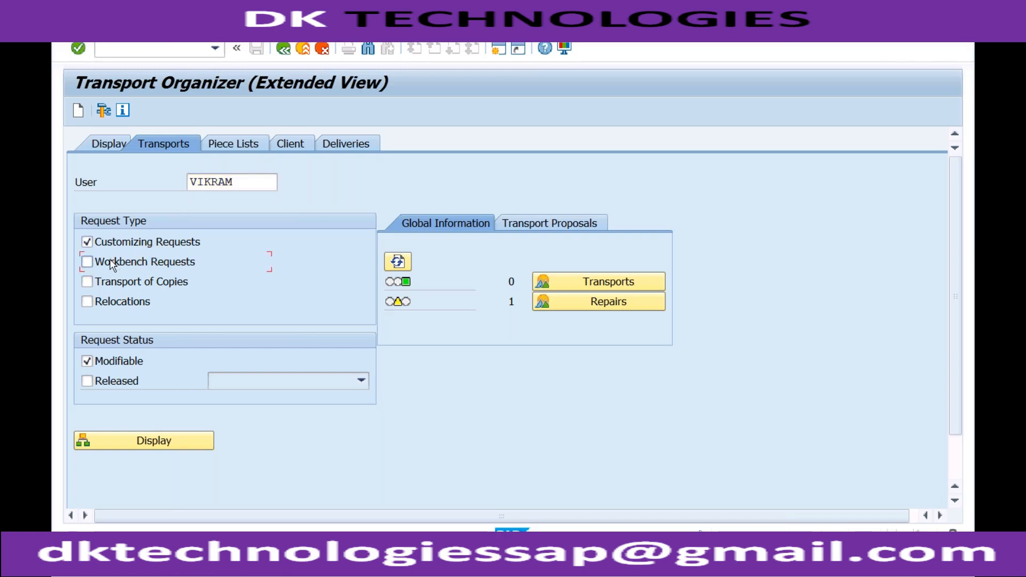
pyautogui.click(152, 439)
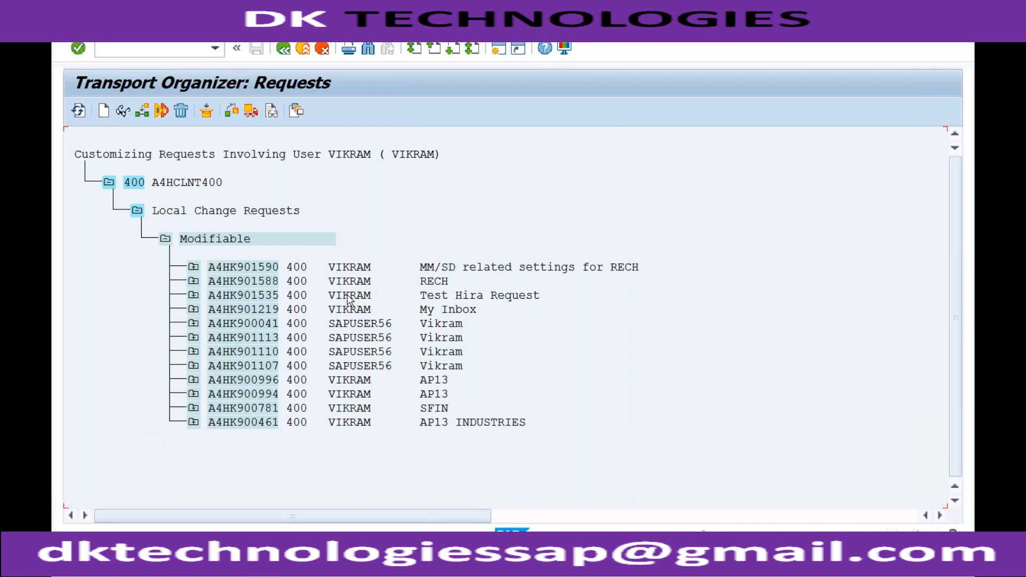
# Examine the owner, description and number of the "MM/SD related settings for RECH" request in the list.
pyautogui.click(346, 267)
pyautogui.click(451, 268)
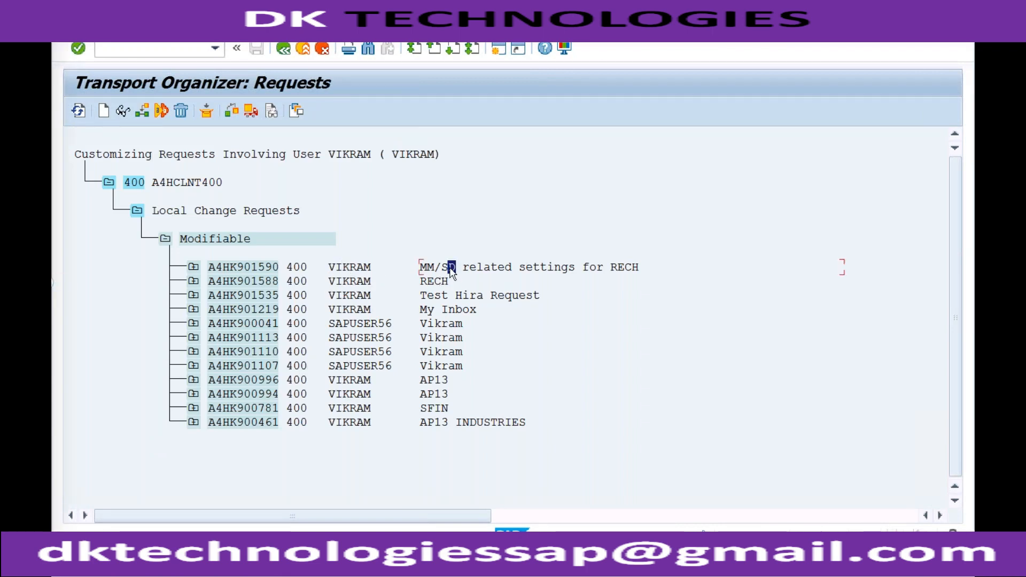
pyautogui.click(360, 267)
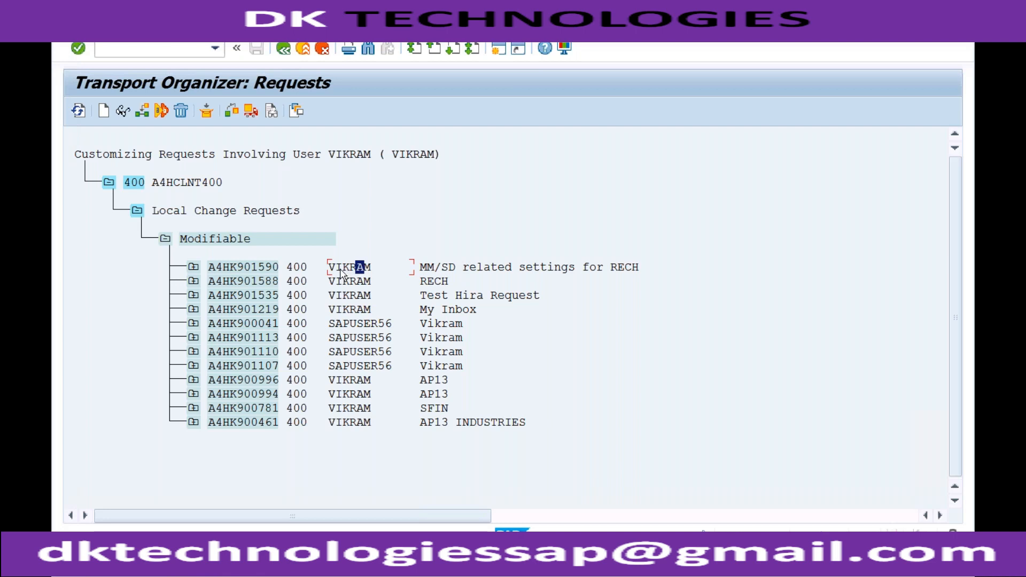
pyautogui.click(268, 267)
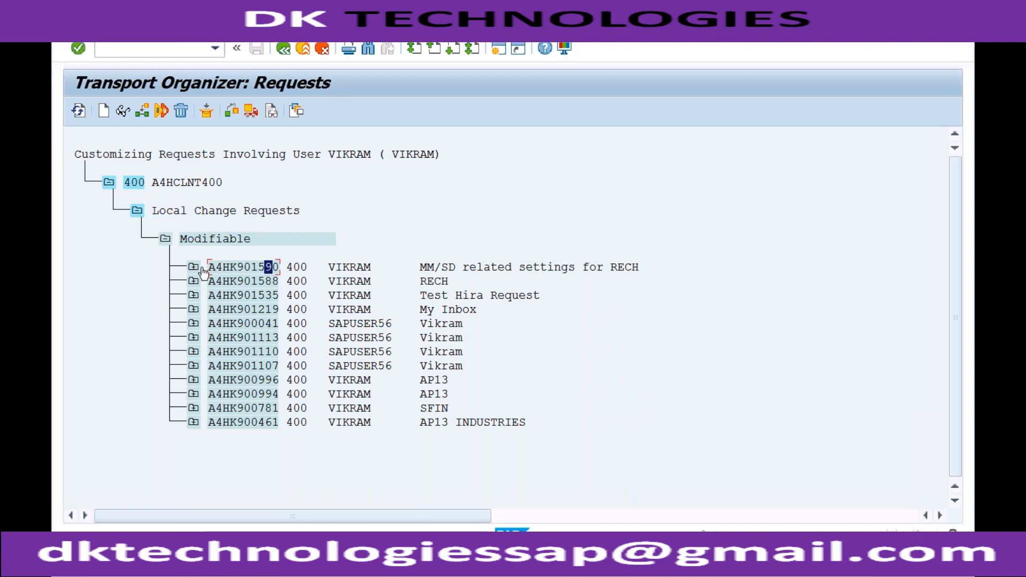
# Bring up the Add User prompt for the "MM/SD related settings for RECH" request and close it without creating a task.
pyautogui.click(228, 267)
pyautogui.click(143, 113)
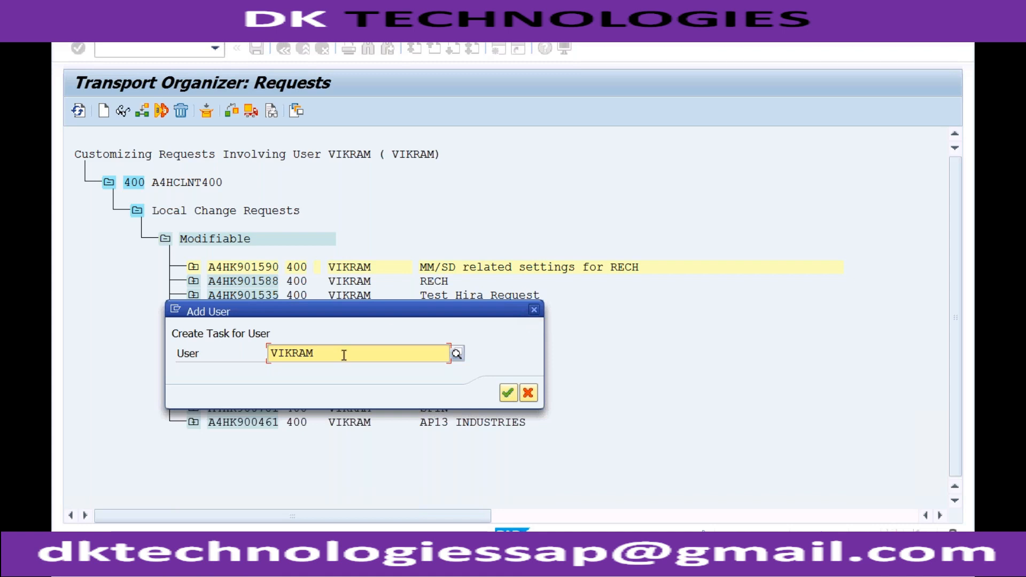
pyautogui.click(534, 310)
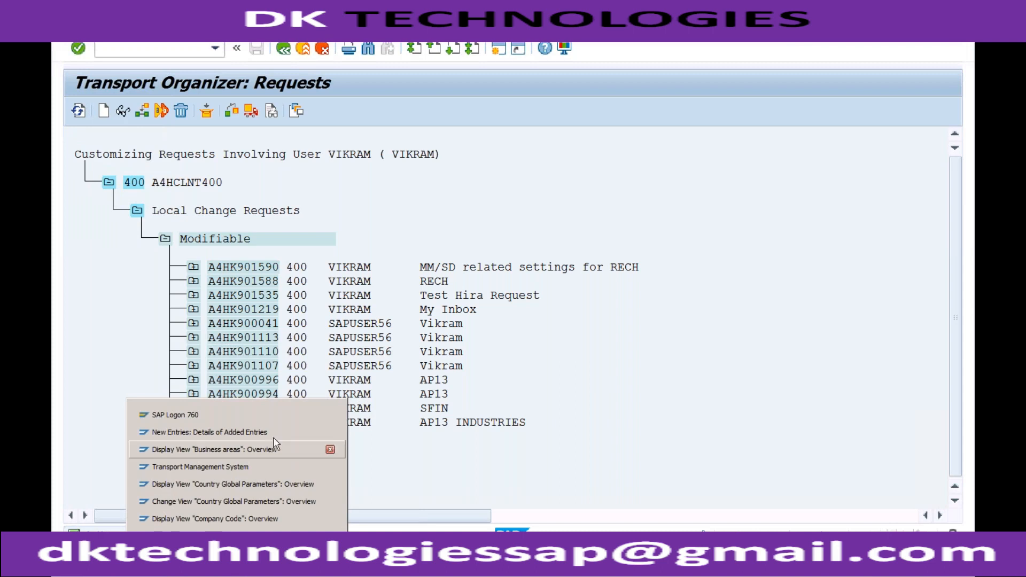
# Switch to the session with plant RC01's details and return to the Plants overview.
pyautogui.click(275, 430)
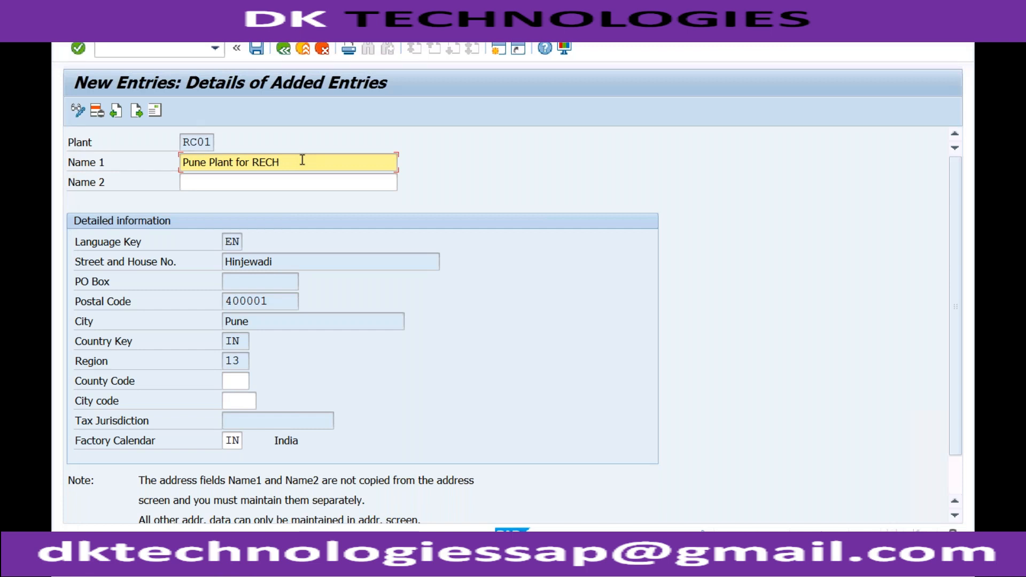
pyautogui.click(284, 49)
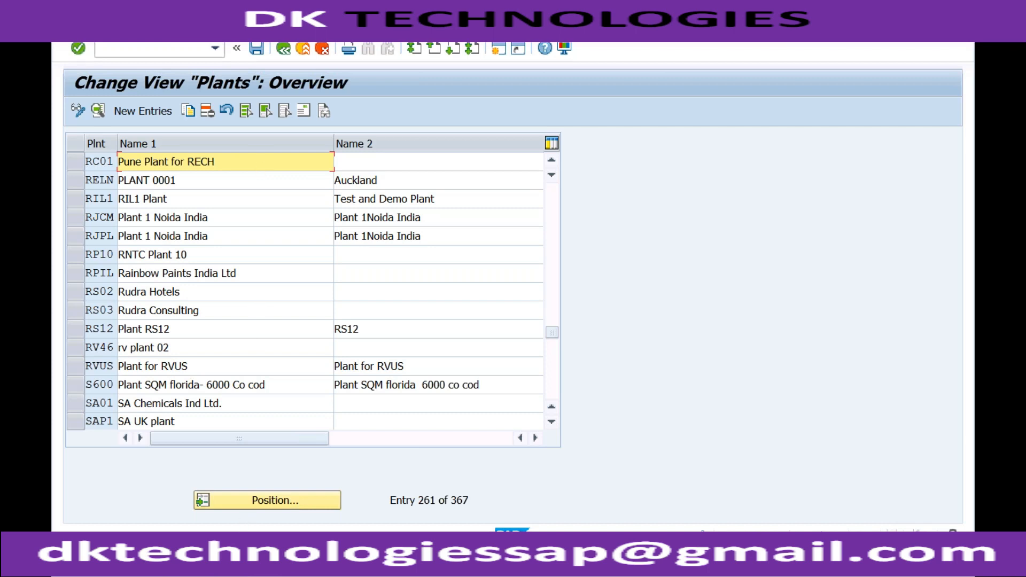
# In the Transport Organizer session, expand the MM/SD request's customizing task down to the T001W table entry to inspect the recorded plant.
pyautogui.click(236, 567)
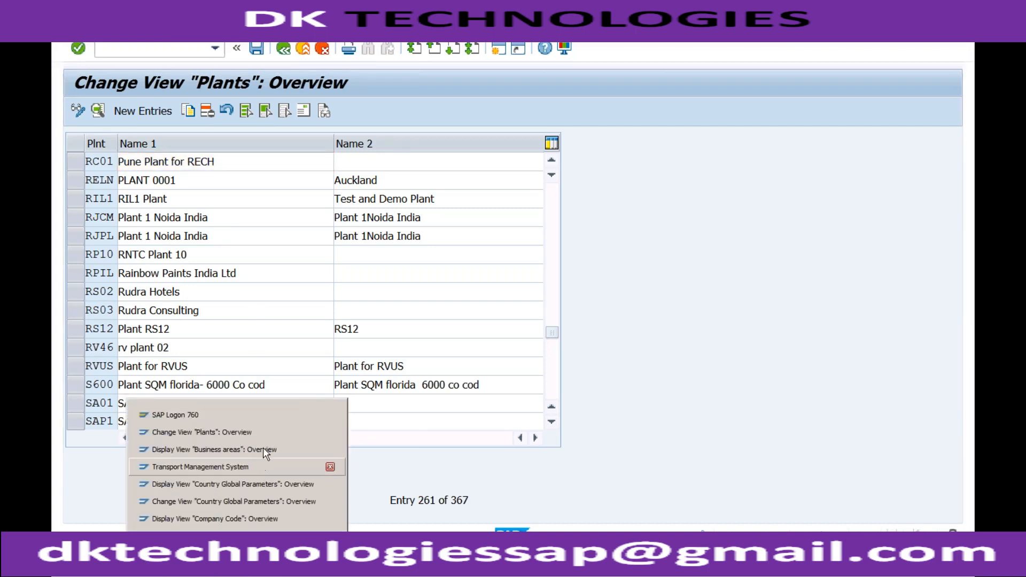
pyautogui.click(253, 520)
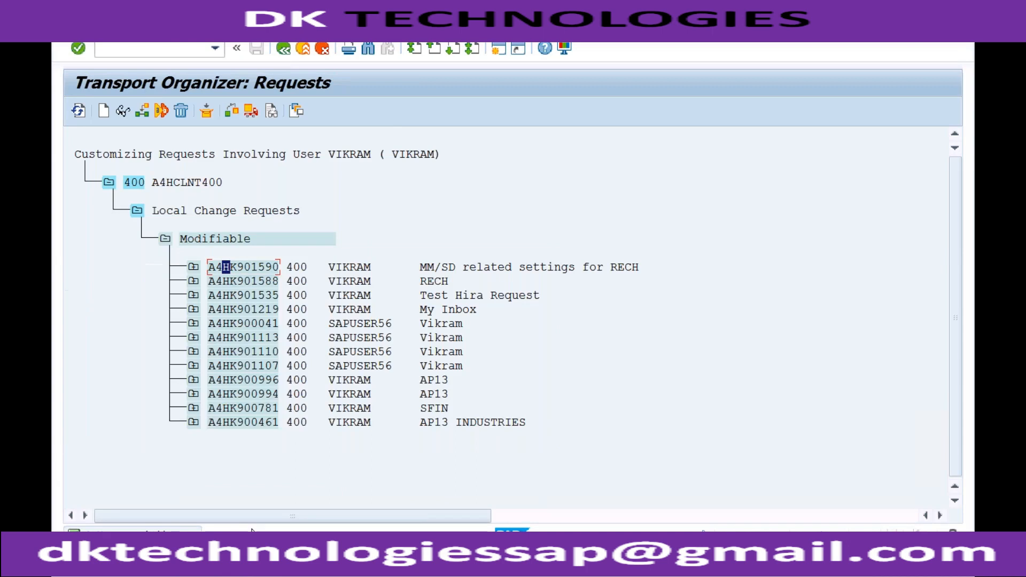
pyautogui.click(193, 267)
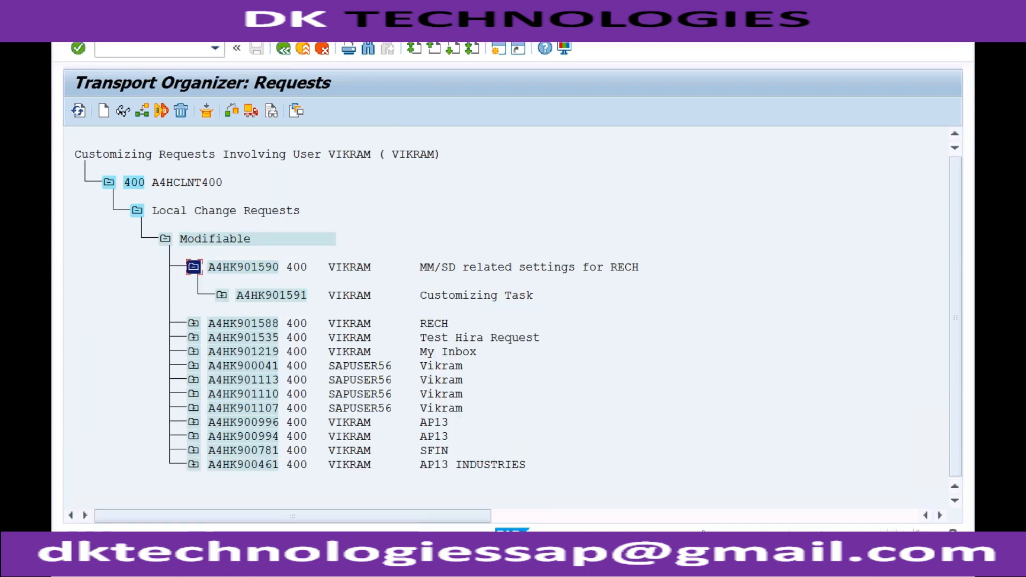
pyautogui.click(222, 297)
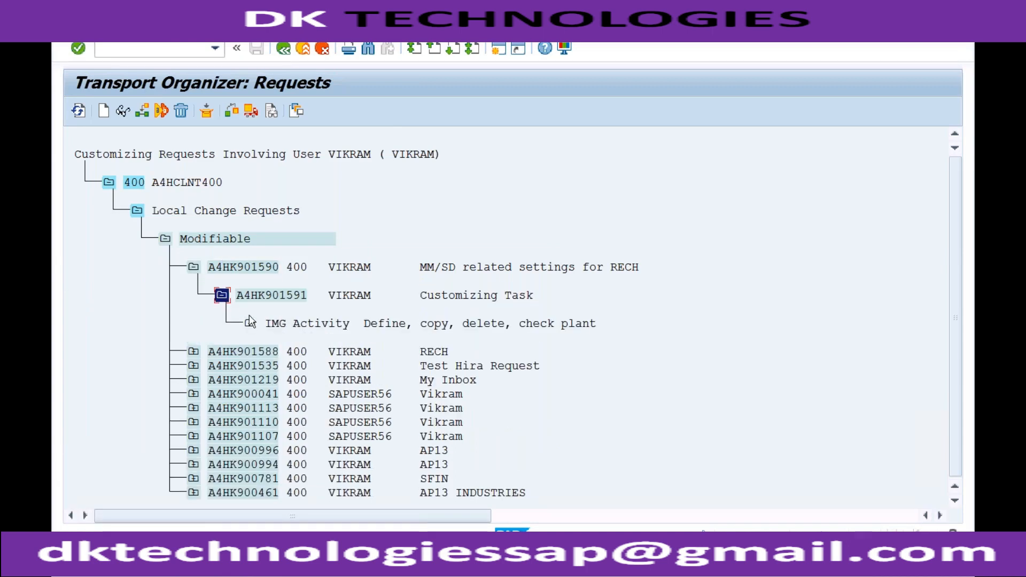
pyautogui.click(250, 323)
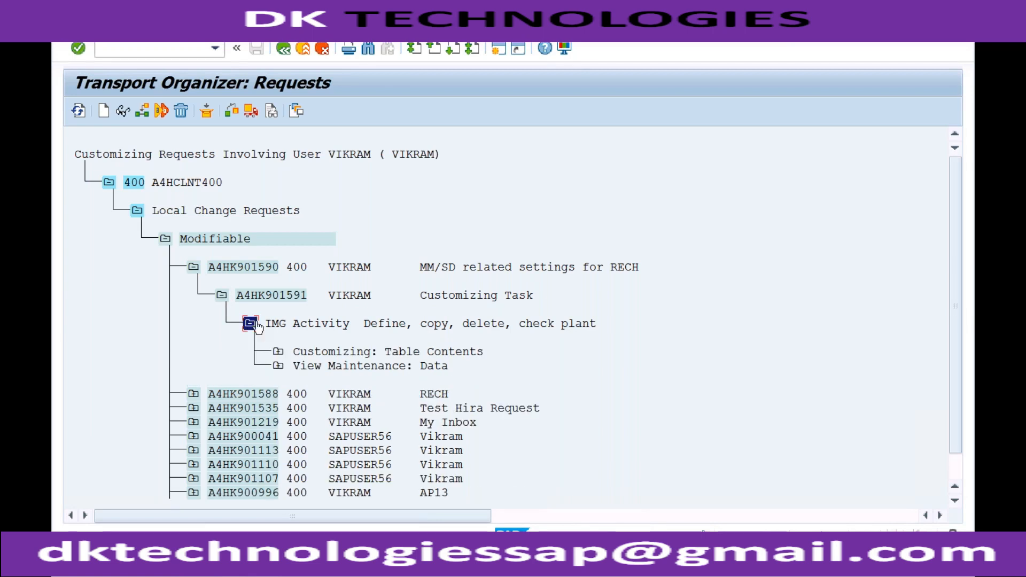
pyautogui.click(279, 366)
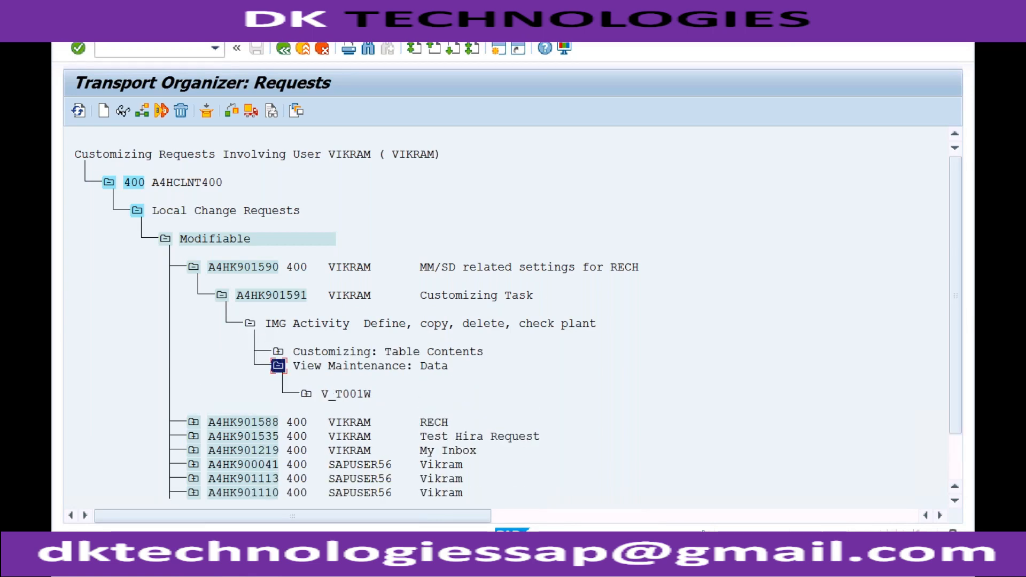
pyautogui.click(306, 396)
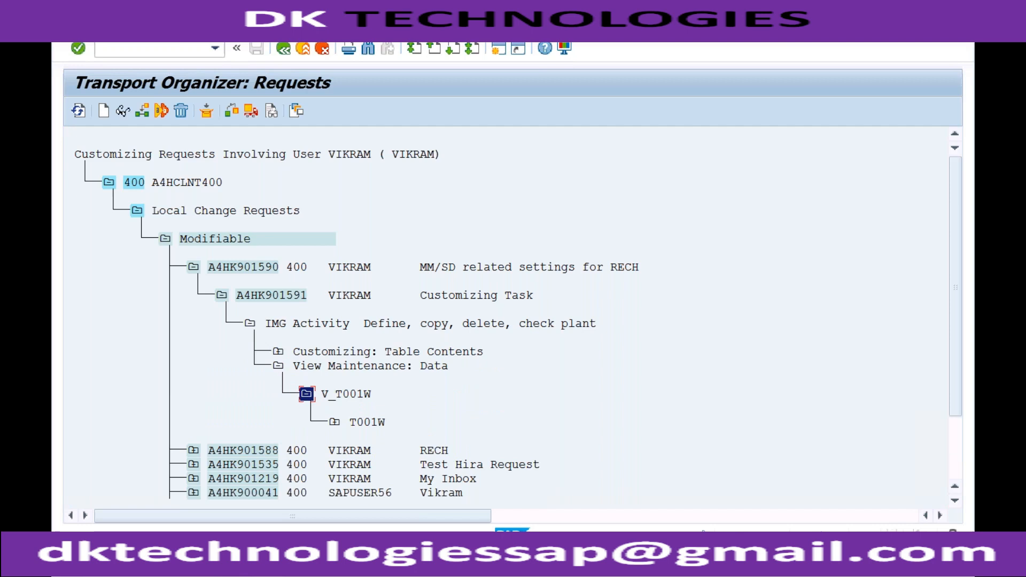
pyautogui.click(335, 422)
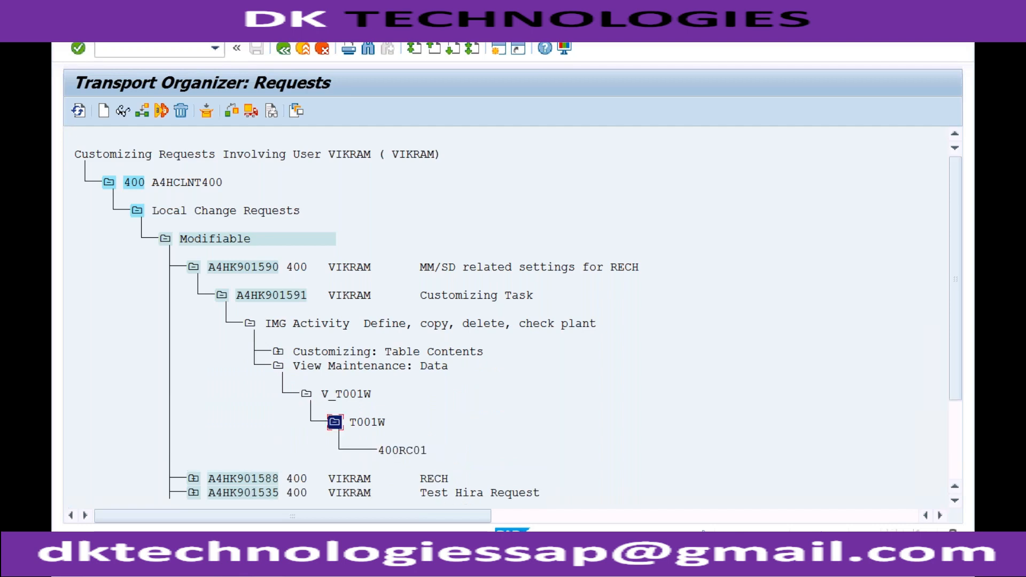
pyautogui.click(409, 451)
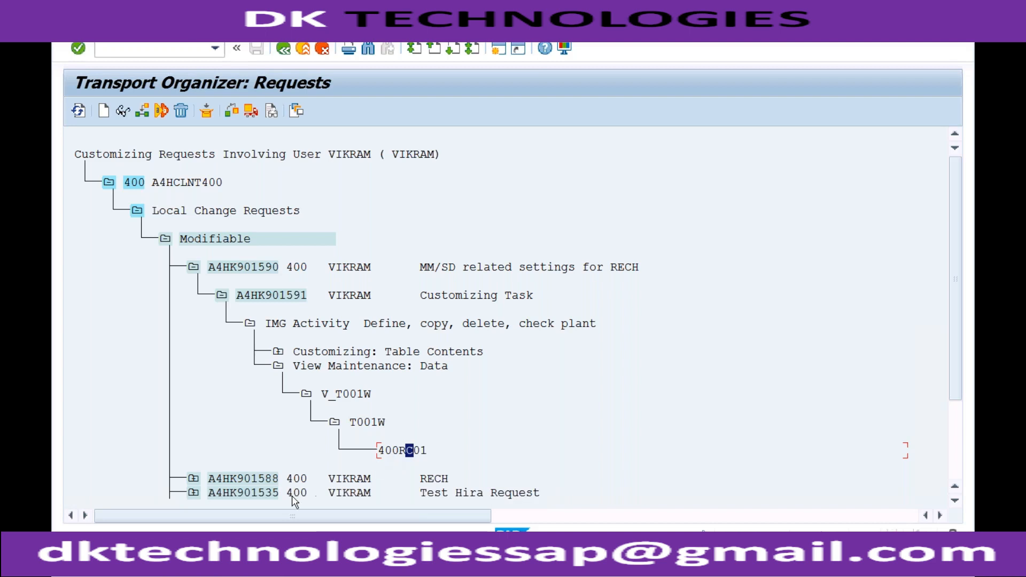
# In the Plants overview session, start a new entry for plant RC02 named "Mumbai Plant for RECH" with factory calendar IN.
pyautogui.click(235, 556)
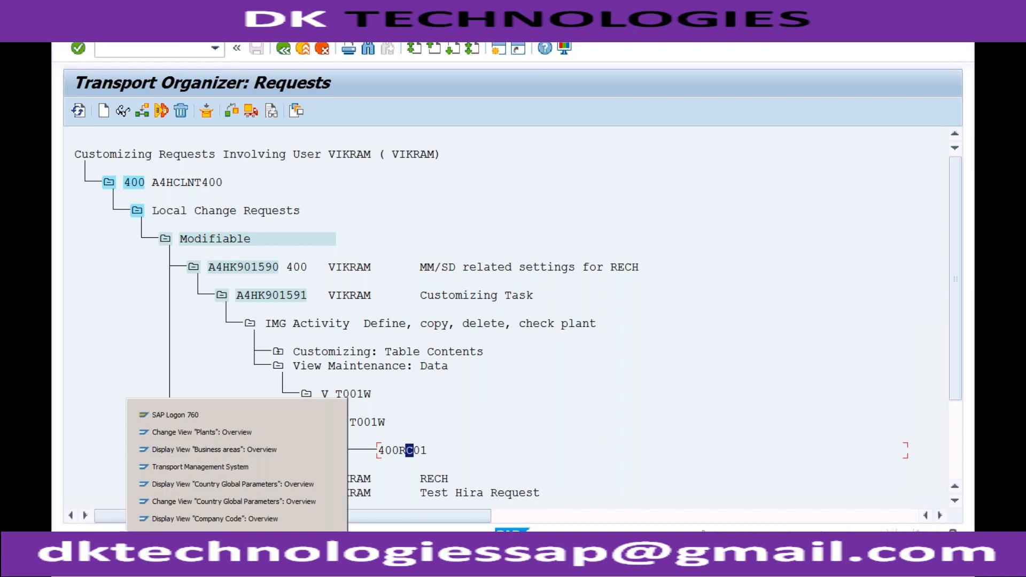
pyautogui.click(256, 437)
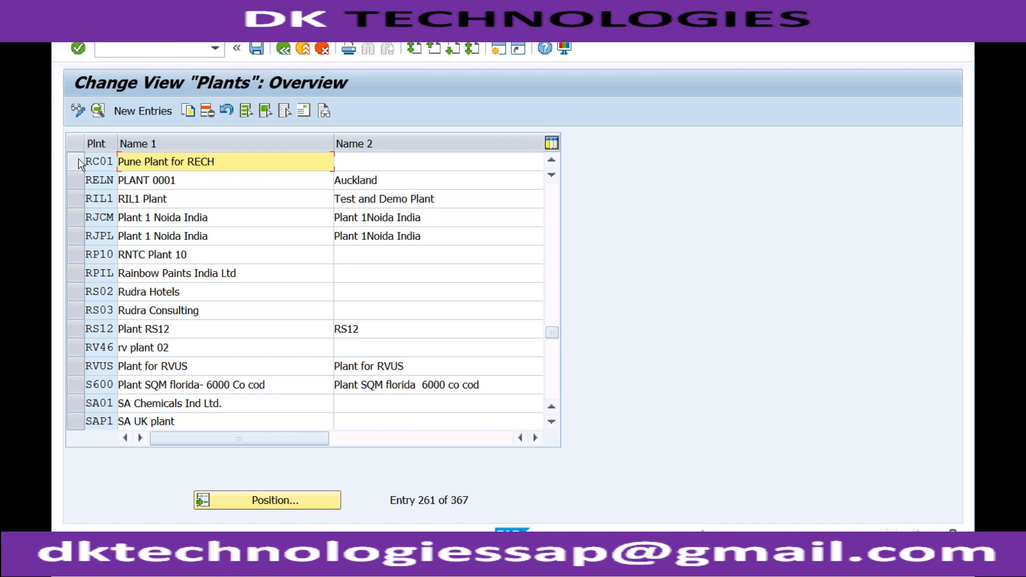
pyautogui.click(145, 112)
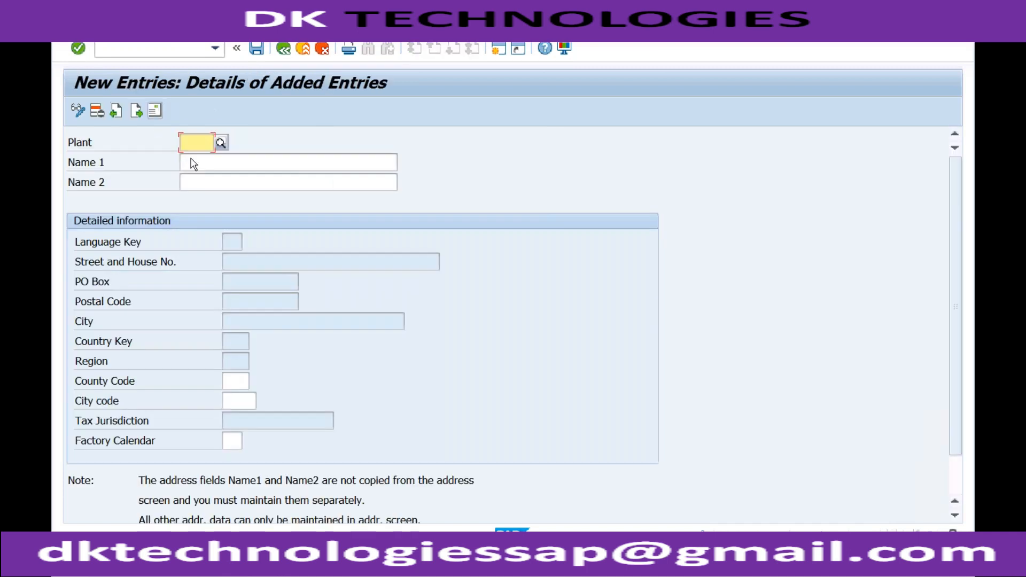
pyautogui.write('RC02')
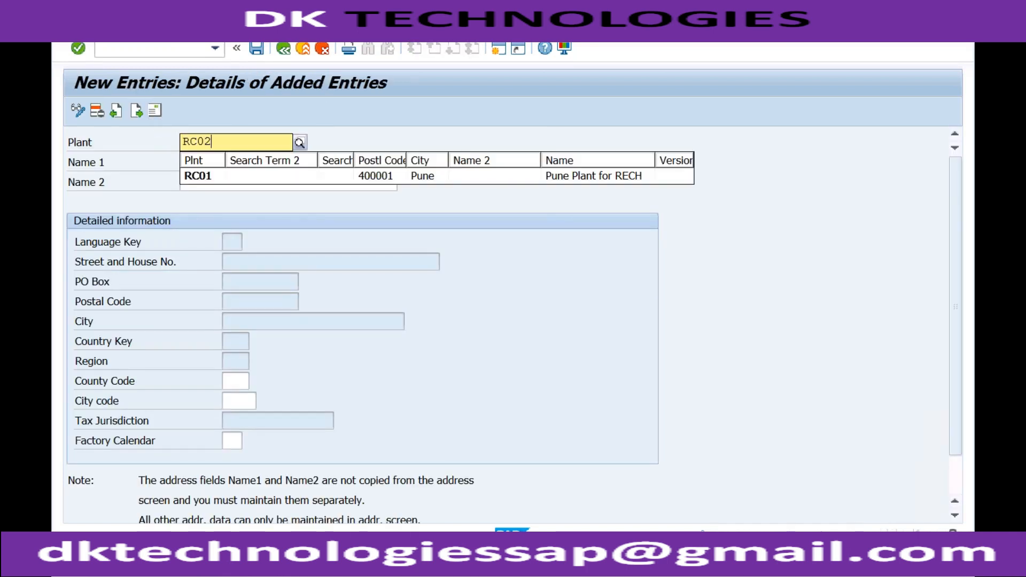
pyautogui.press('Return')
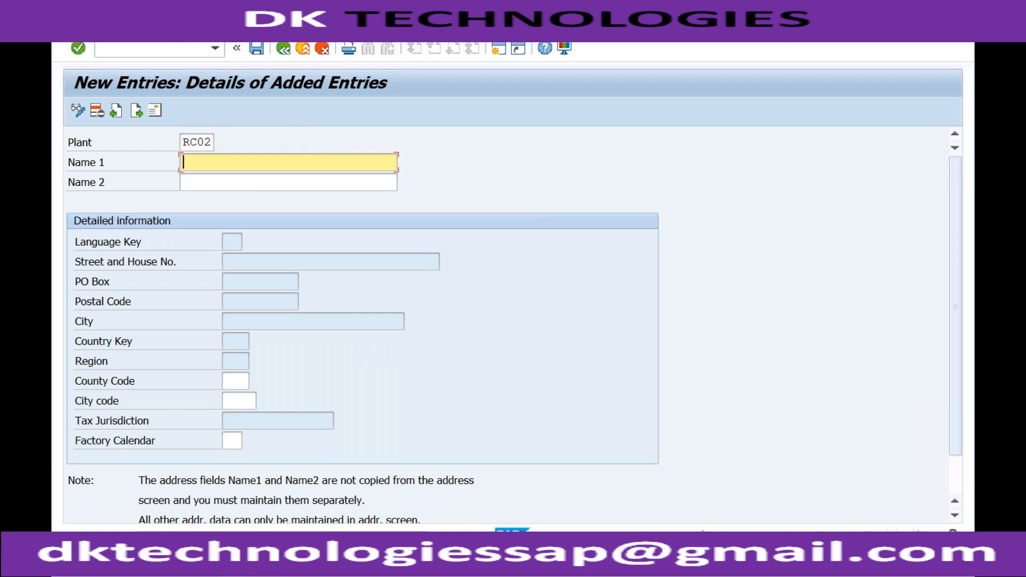
pyautogui.write('Mumbai Plant for RECH')
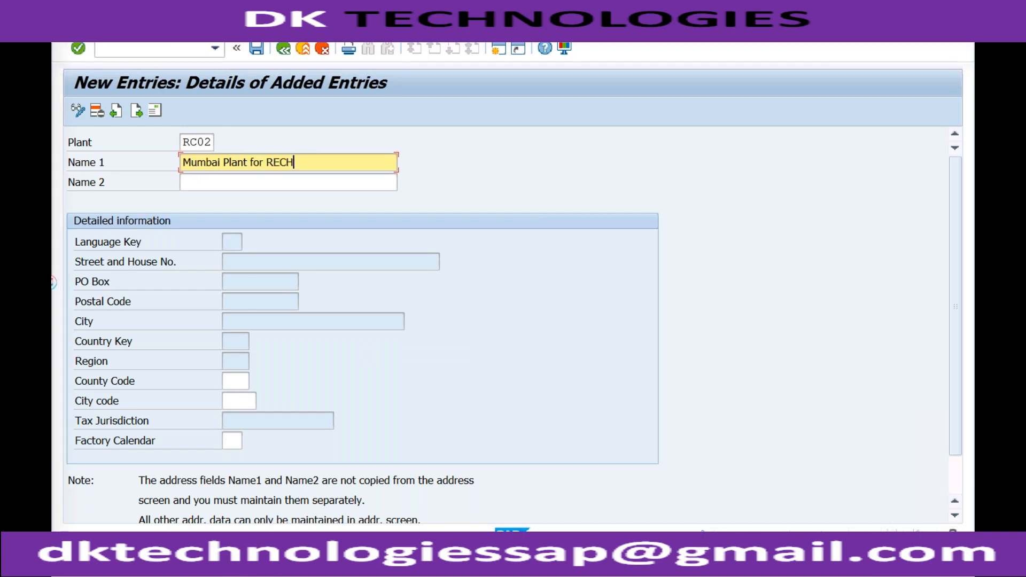
pyautogui.click(231, 441)
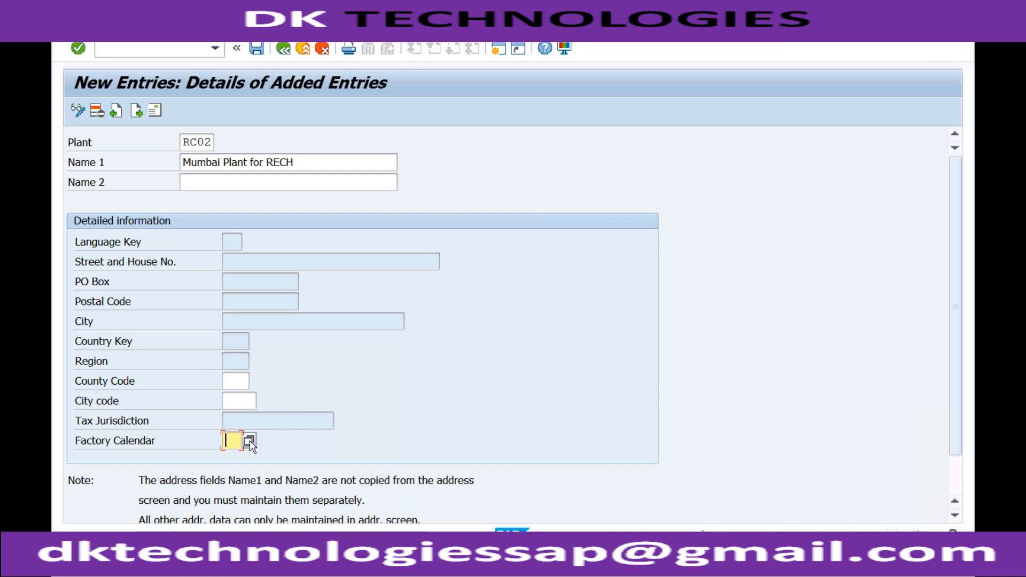
pyautogui.write('in')
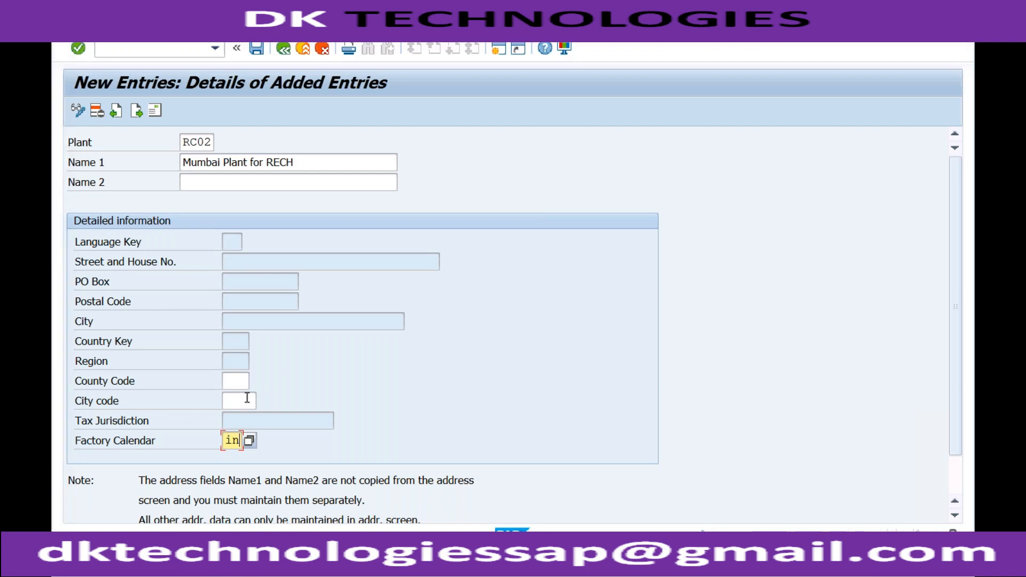
pyautogui.click(155, 111)
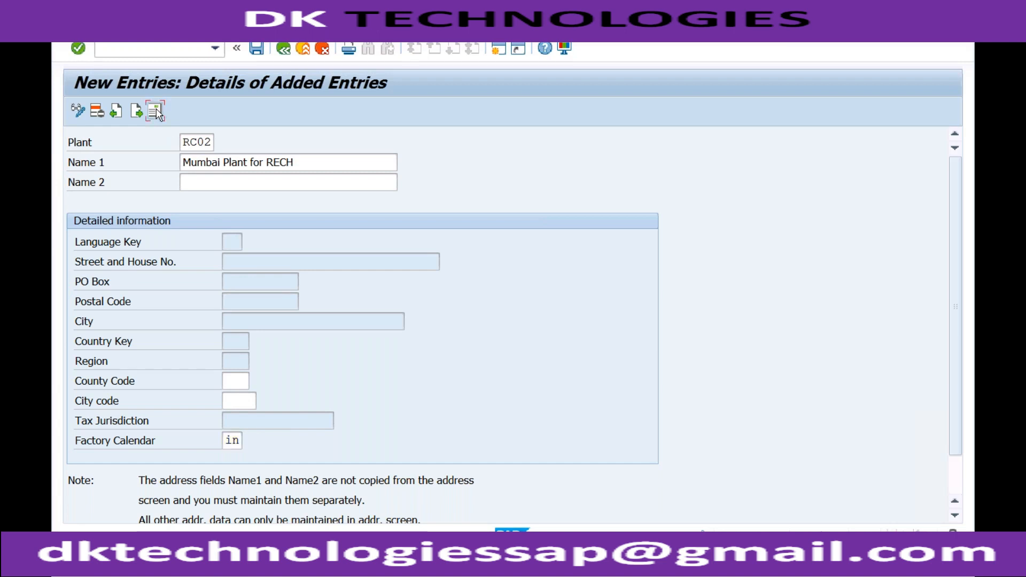
pyautogui.click(375, 357)
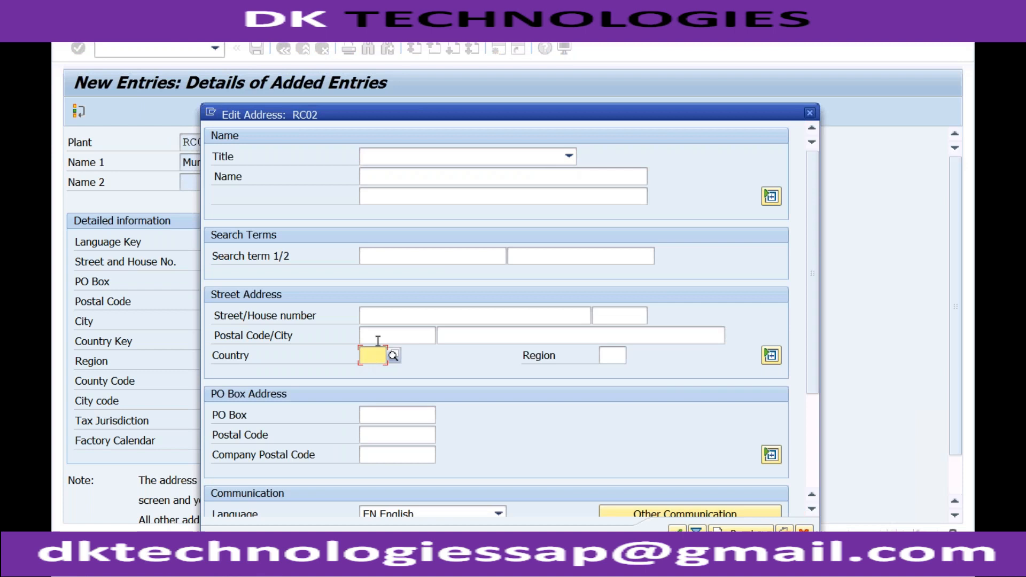
pyautogui.click(378, 340)
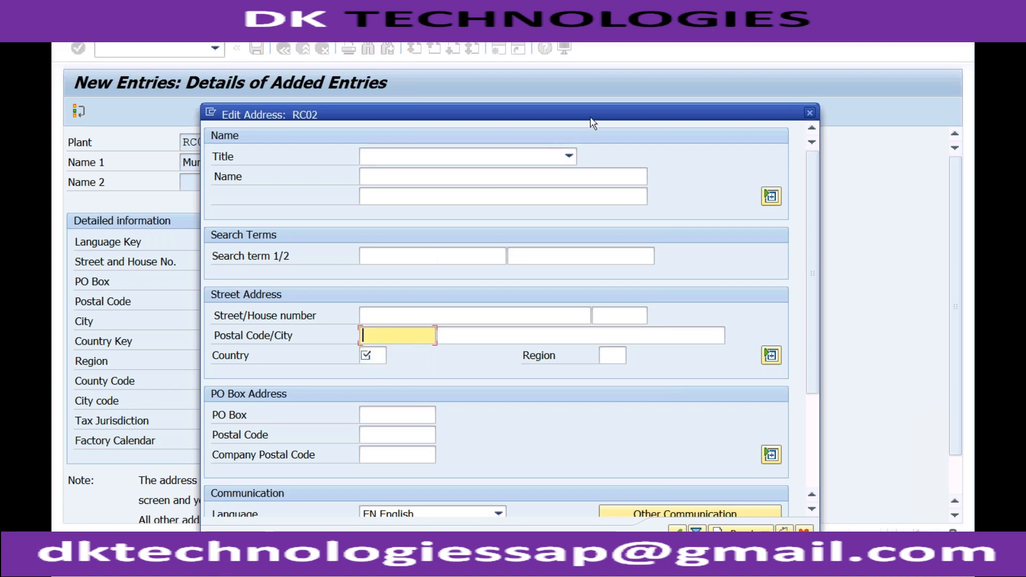
pyautogui.moveTo(601, 113); pyautogui.dragTo(532, 108)
pyautogui.moveTo(711, 101); pyautogui.dragTo(668, 91)
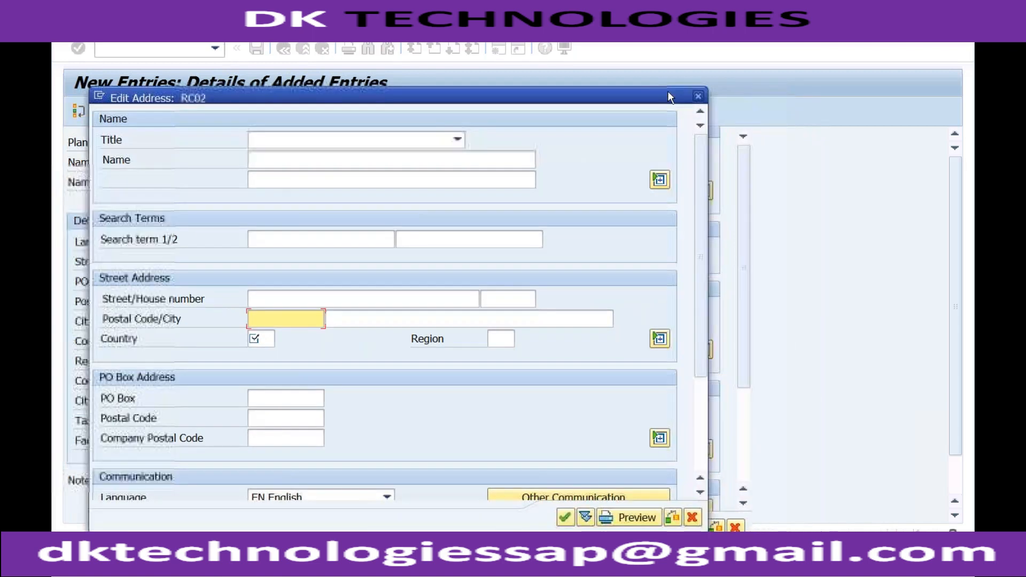
pyautogui.click(697, 97)
pyautogui.click(375, 366)
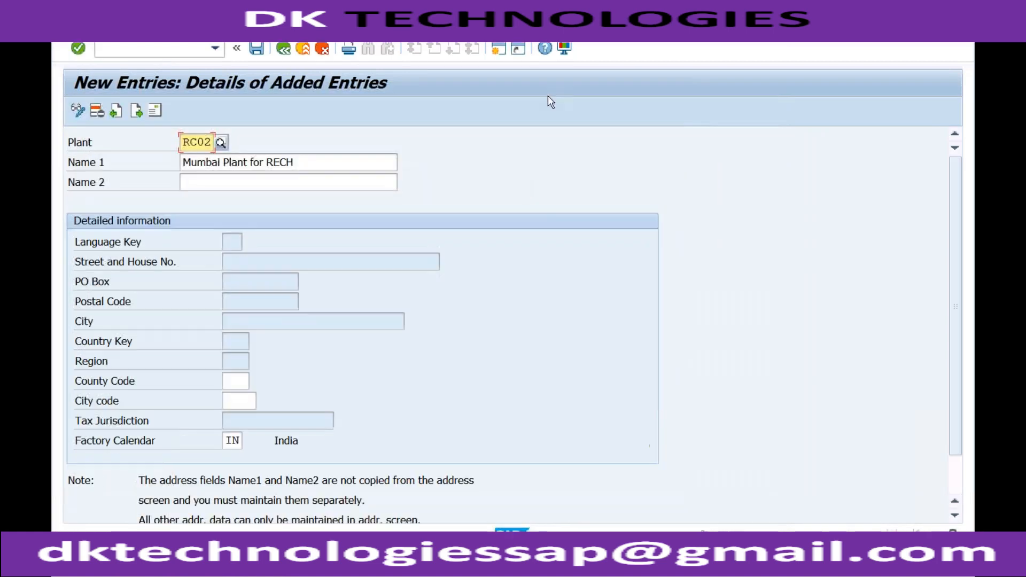
# Open the SAP GUI options and look through Control Settings and the Local Data and Visual Design groups.
pyautogui.click(564, 49)
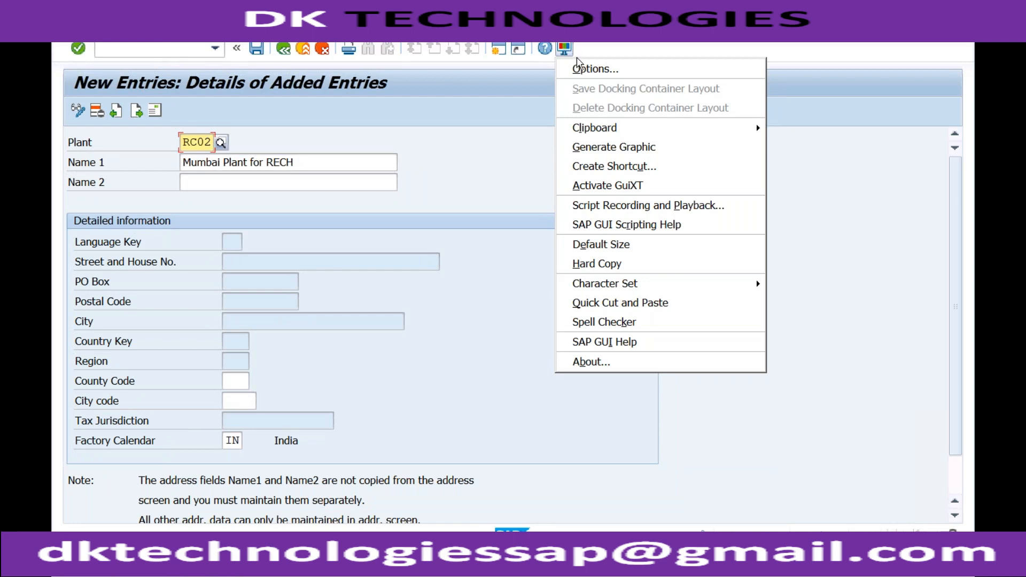
pyautogui.click(583, 69)
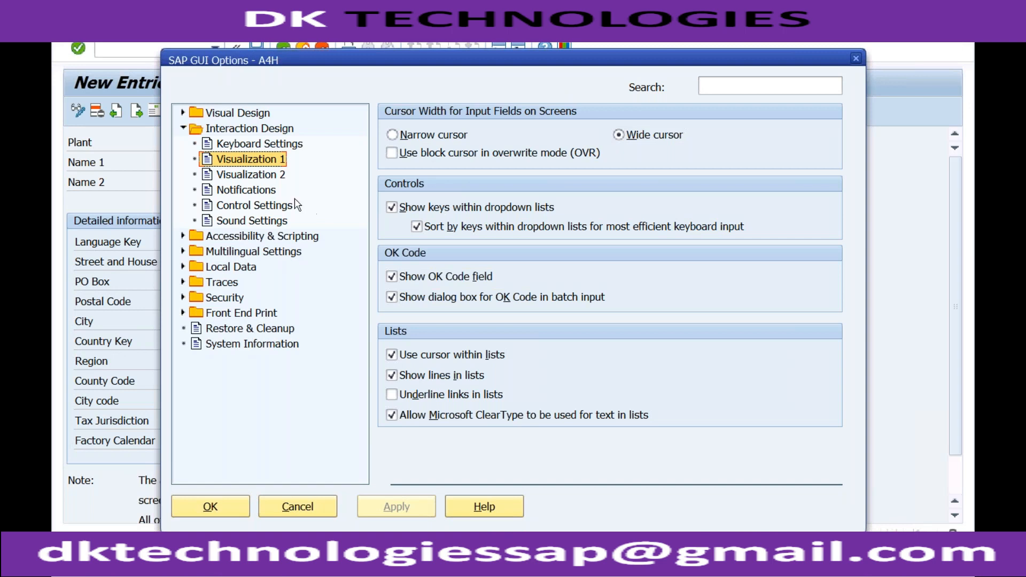
pyautogui.click(258, 206)
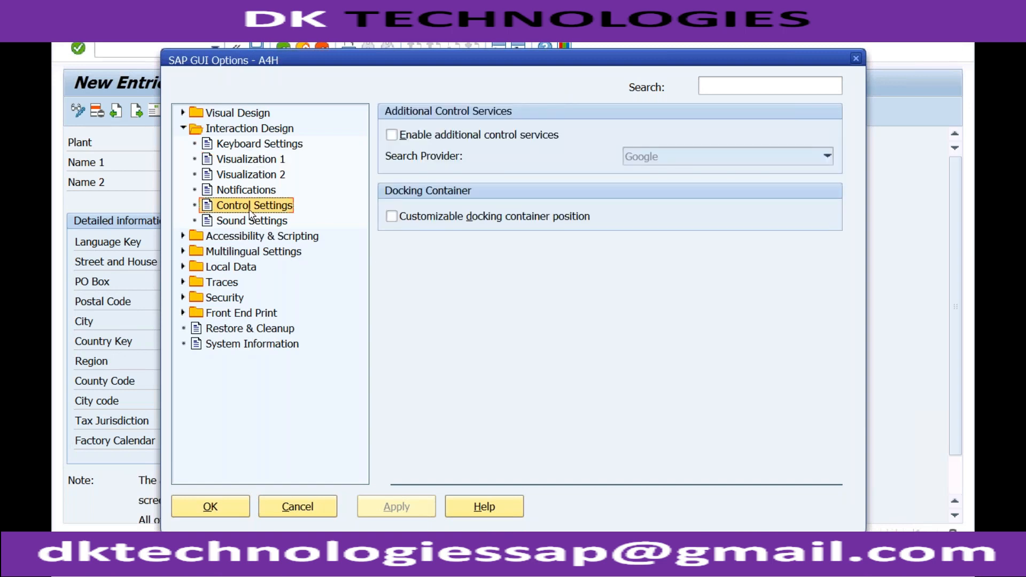
pyautogui.click(183, 267)
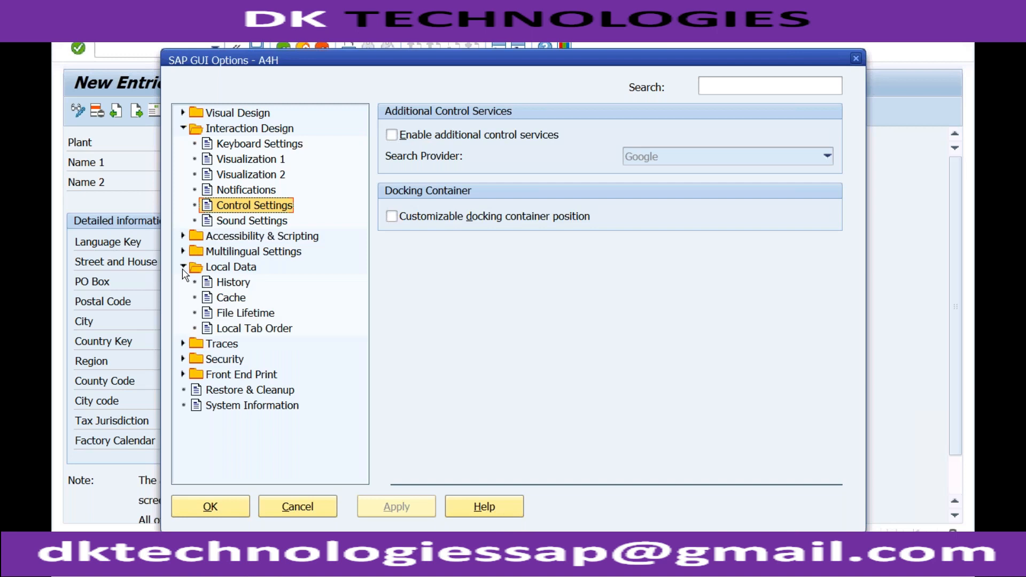
pyautogui.click(183, 267)
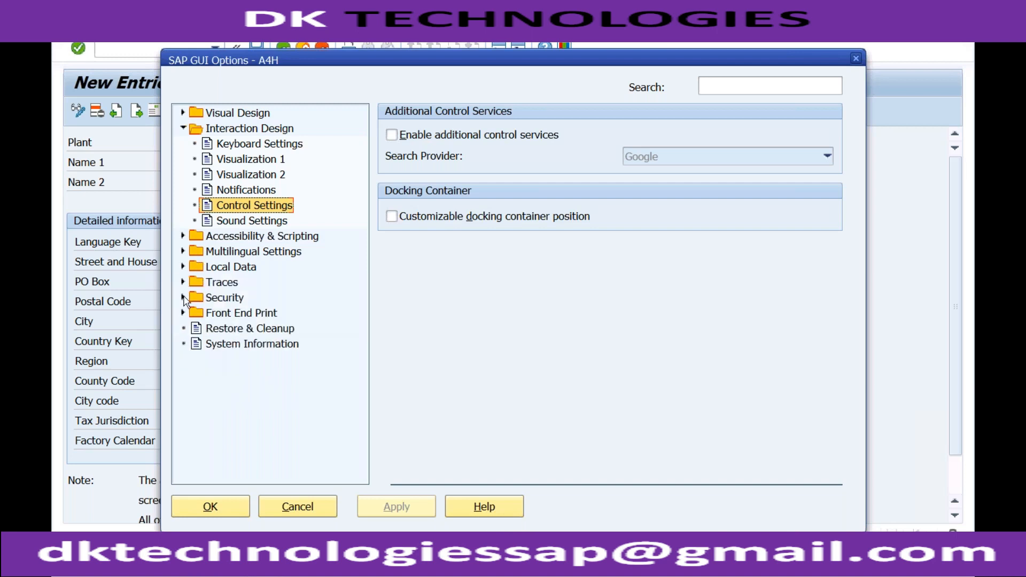
pyautogui.click(182, 113)
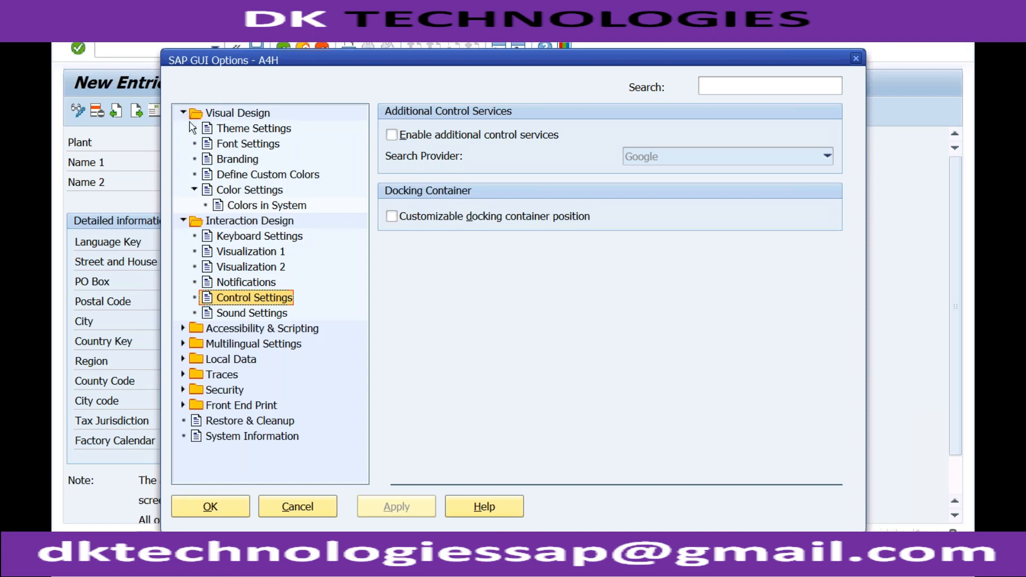
# Examine the Interaction Design option pages from Keyboard Settings to Sound Settings, expand Accessibility & Scripting and close the options.
pyautogui.click(233, 239)
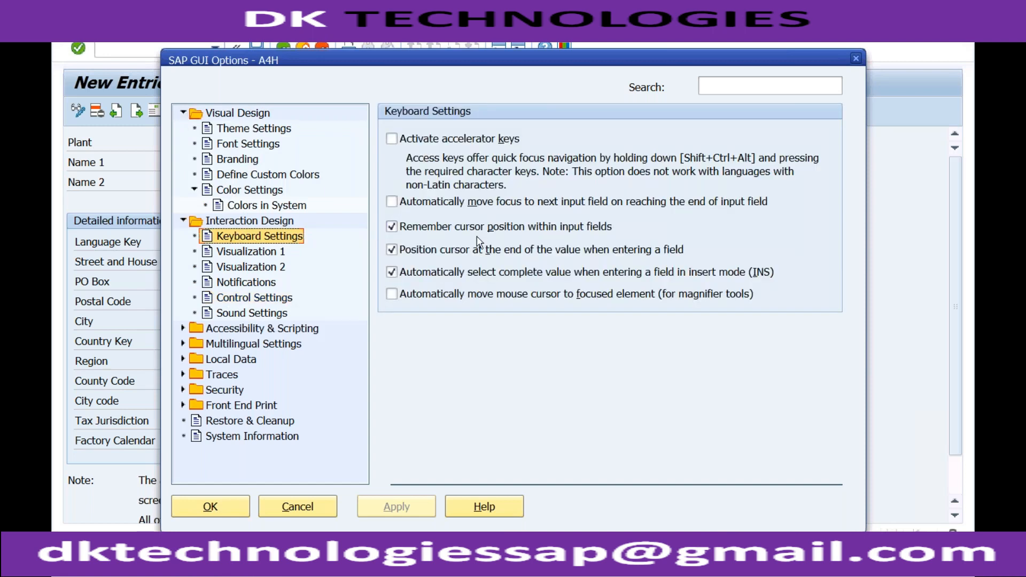
pyautogui.click(230, 252)
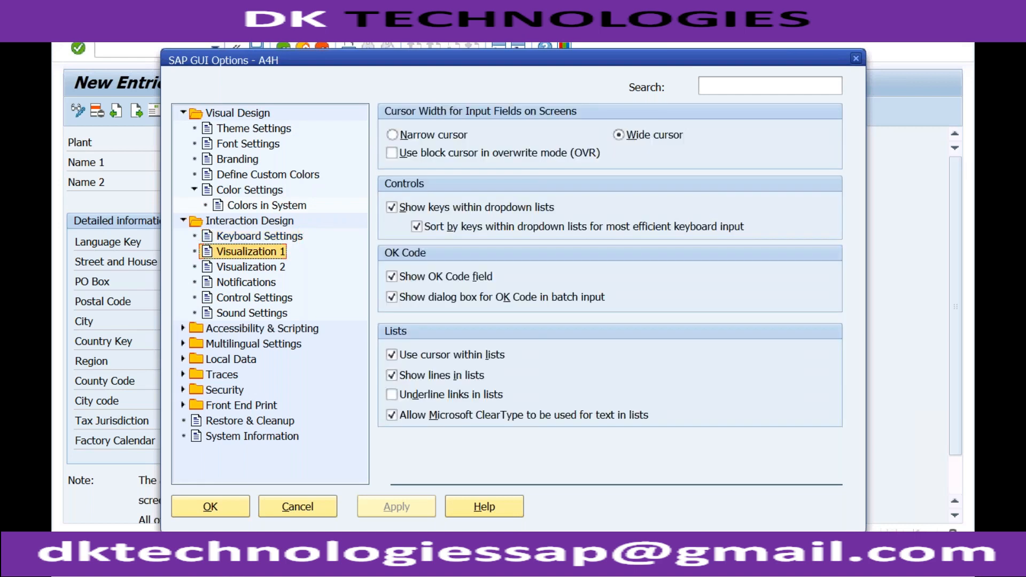
pyautogui.click(239, 269)
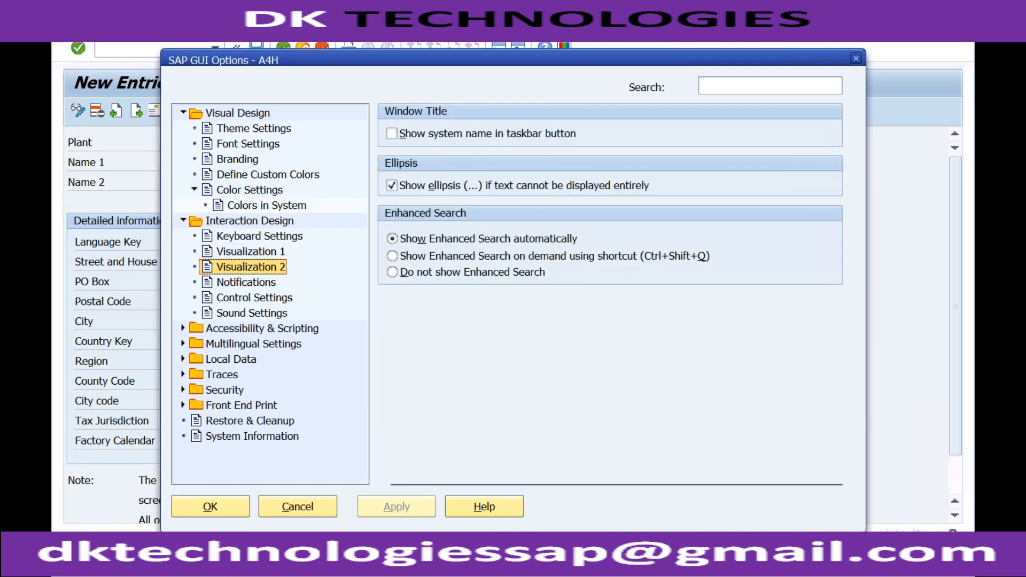
pyautogui.click(240, 283)
pyautogui.click(241, 297)
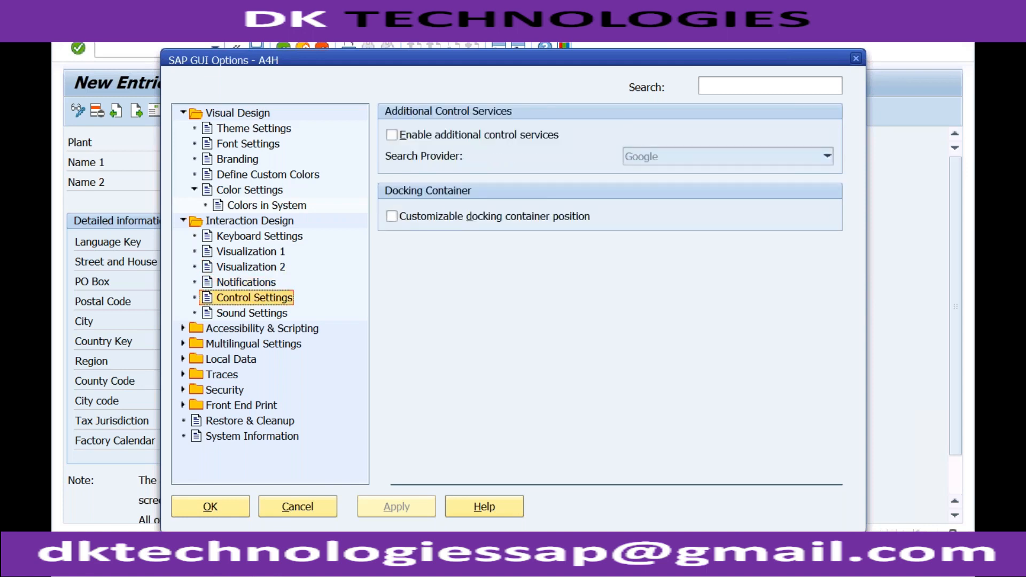
pyautogui.click(243, 314)
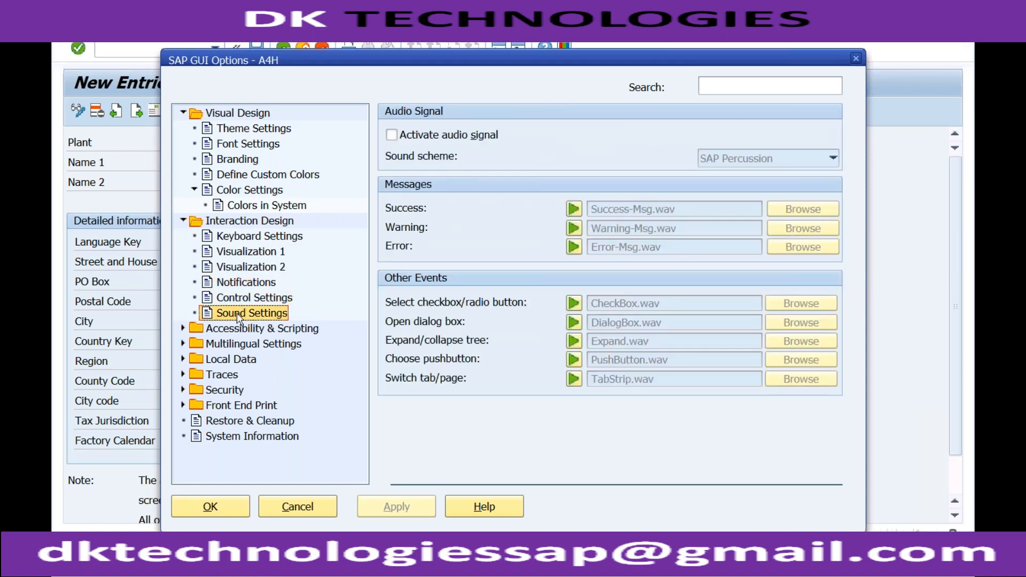
pyautogui.click(183, 330)
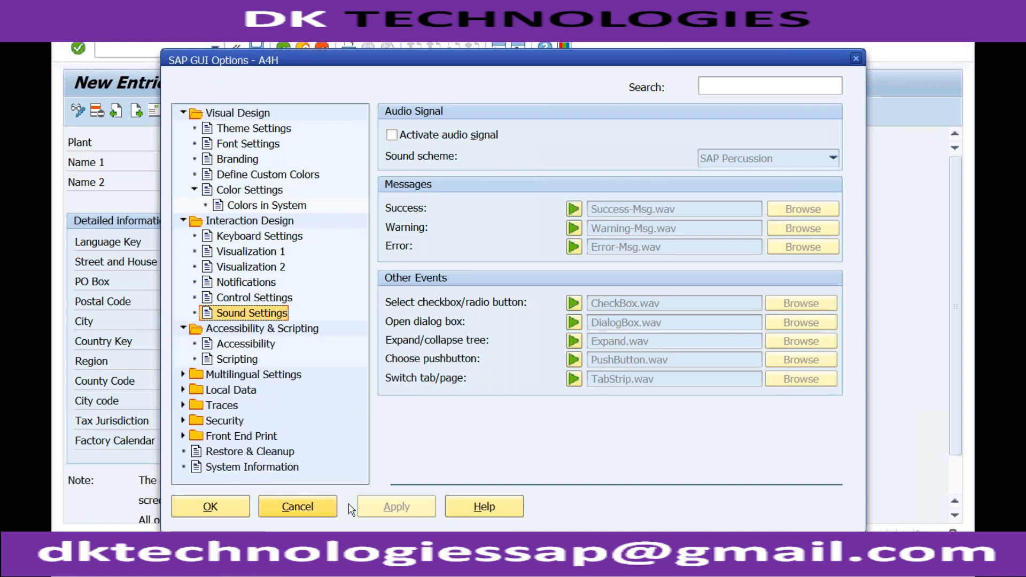
pyautogui.click(243, 512)
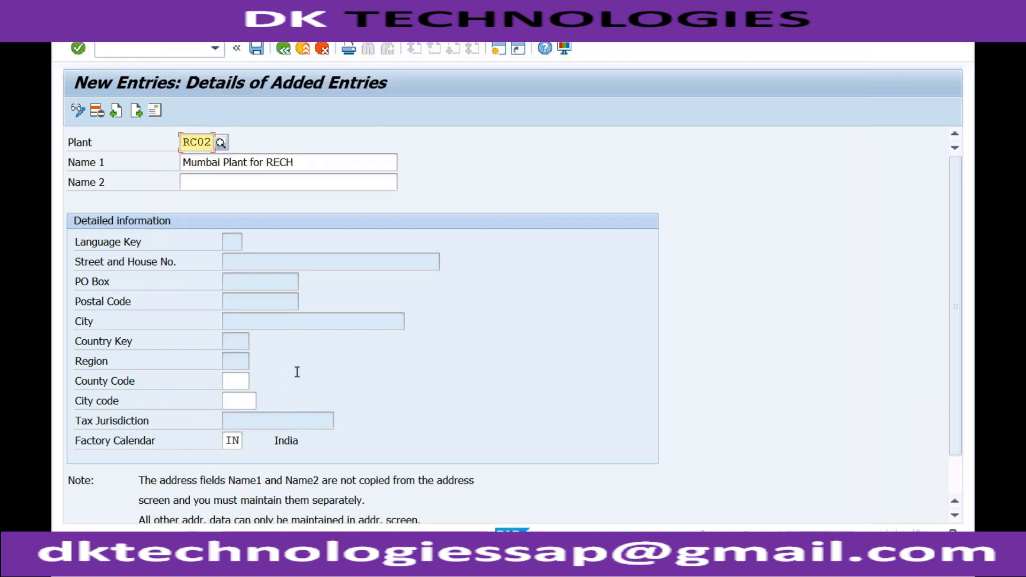
# Open the address of plant RC02 and set the title to Company and the name to "Mumbai Plant for RECH".
pyautogui.click(156, 115)
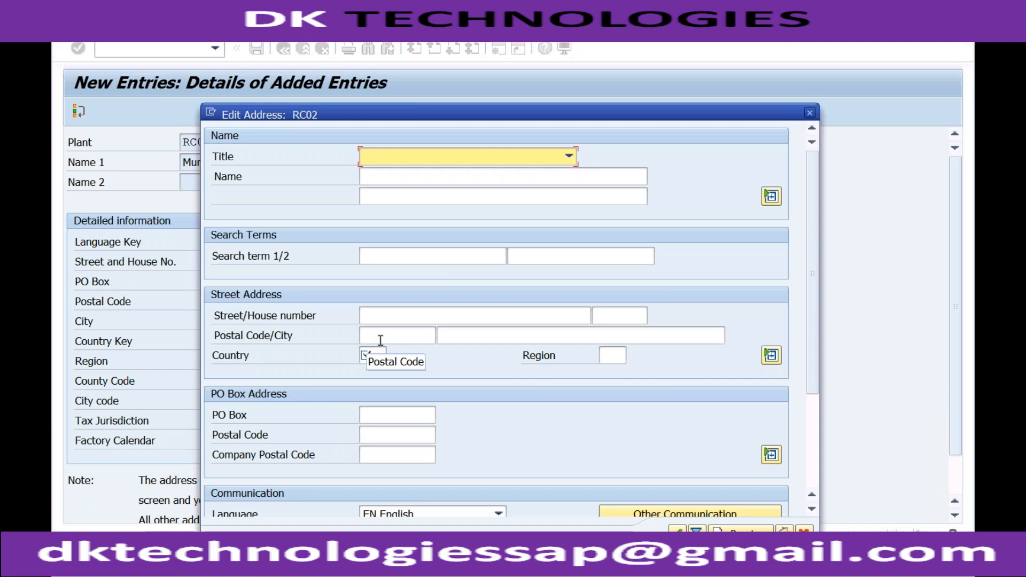
pyautogui.click(378, 354)
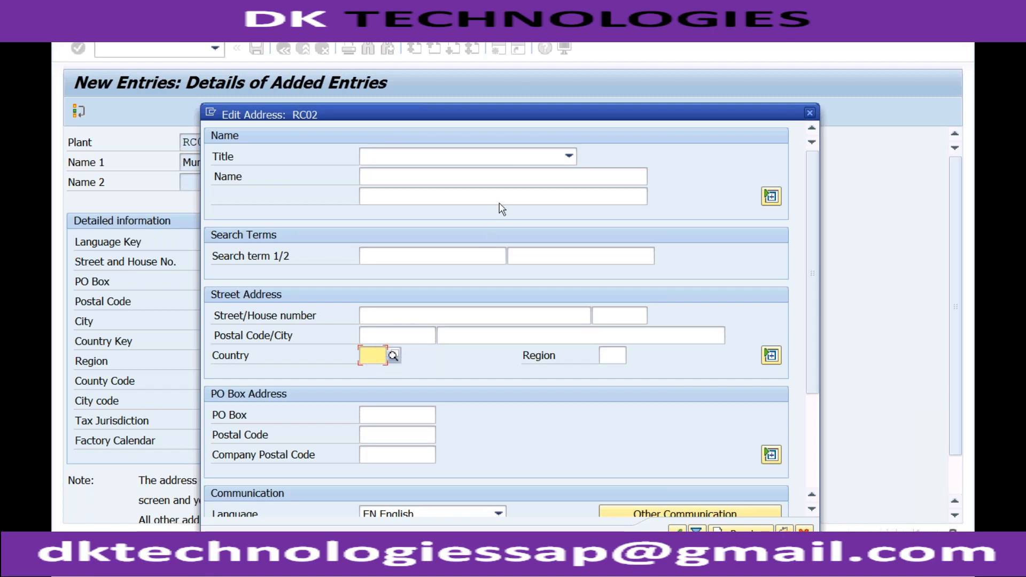
pyautogui.click(527, 161)
pyautogui.click(485, 171)
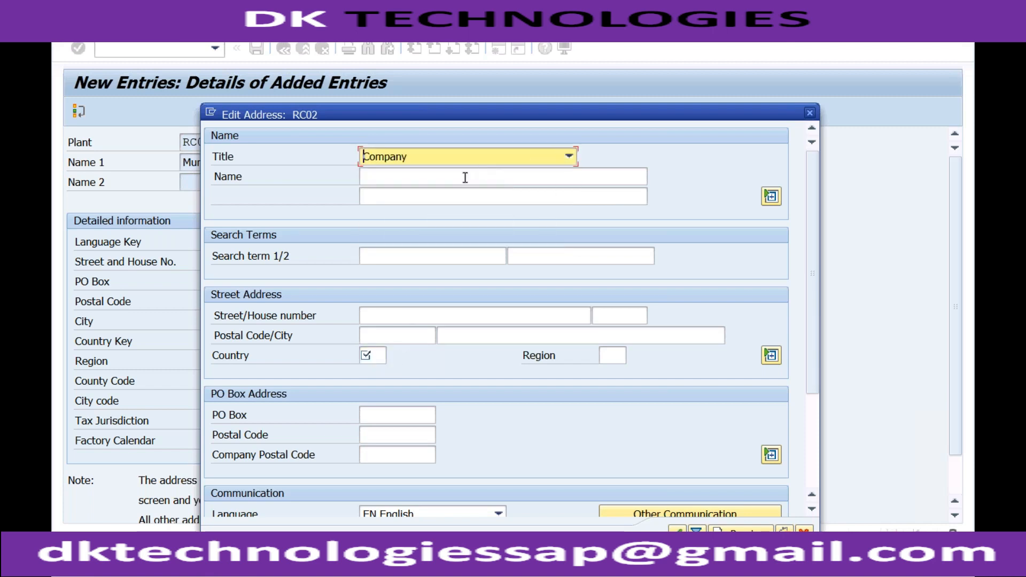
pyautogui.click(465, 177)
pyautogui.write('Mumb')
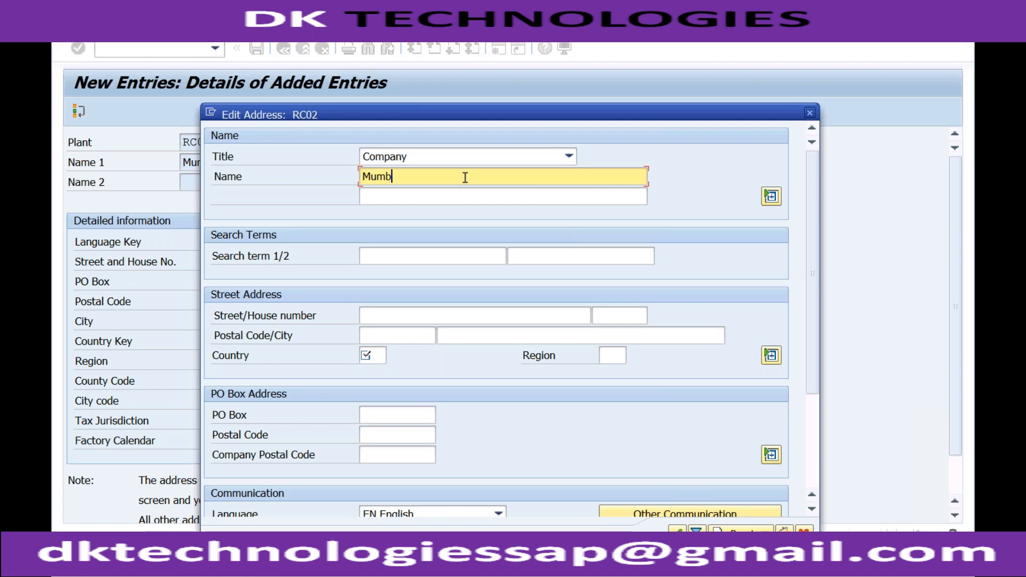
pyautogui.write('ai Plant for RECH')
# Set the country in plant RC02's address to IN, accept the address and save the new plant.
pyautogui.click(390, 315)
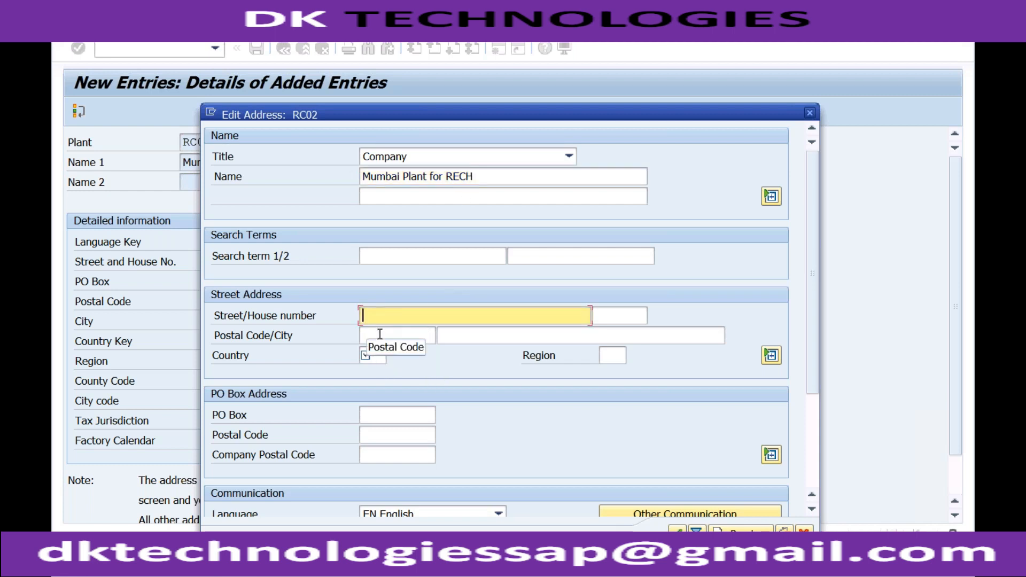
pyautogui.click(379, 335)
pyautogui.click(382, 355)
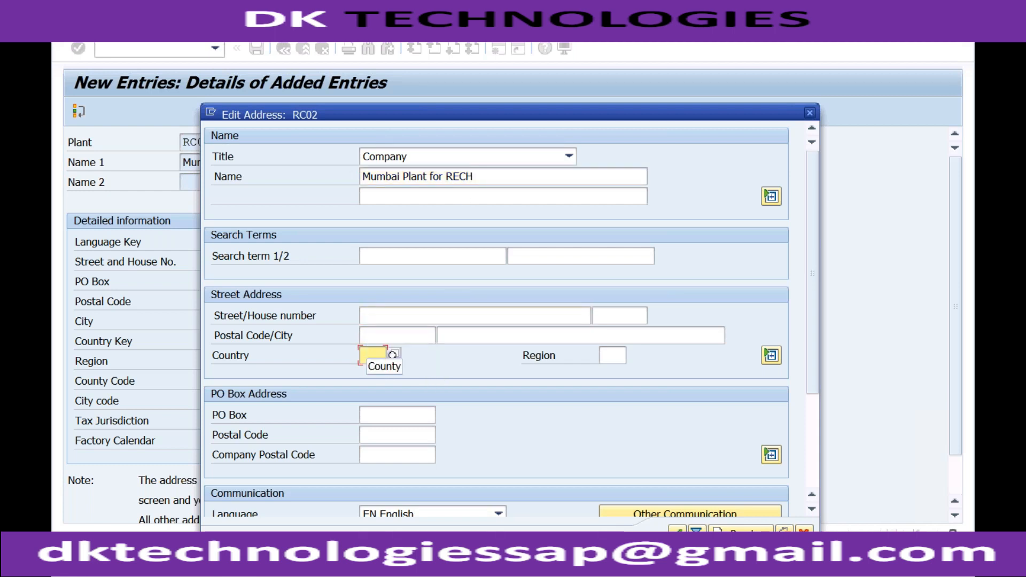
pyautogui.write('IN')
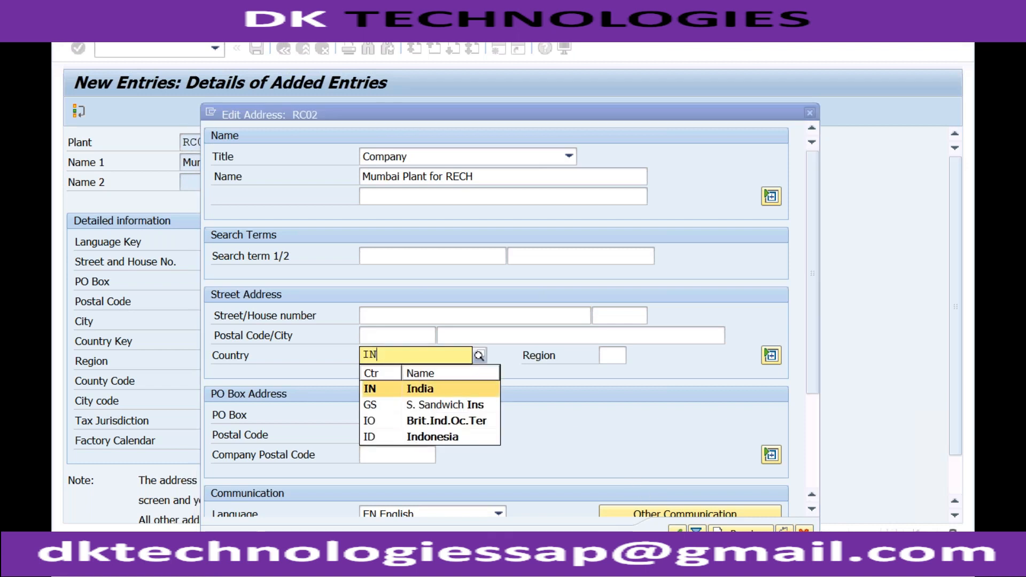
pyautogui.press('Return')
pyautogui.press('Return')
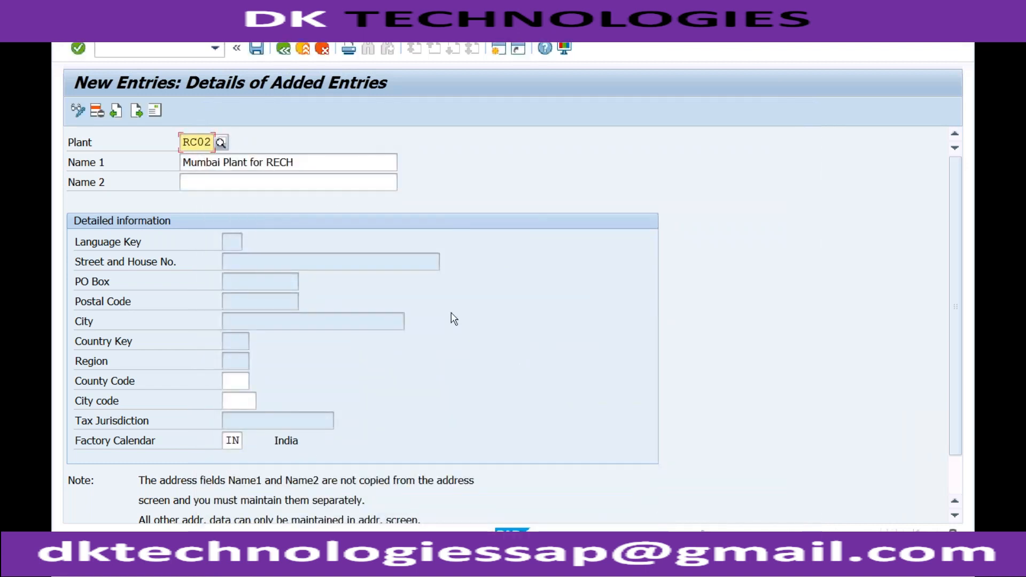
pyautogui.click(258, 52)
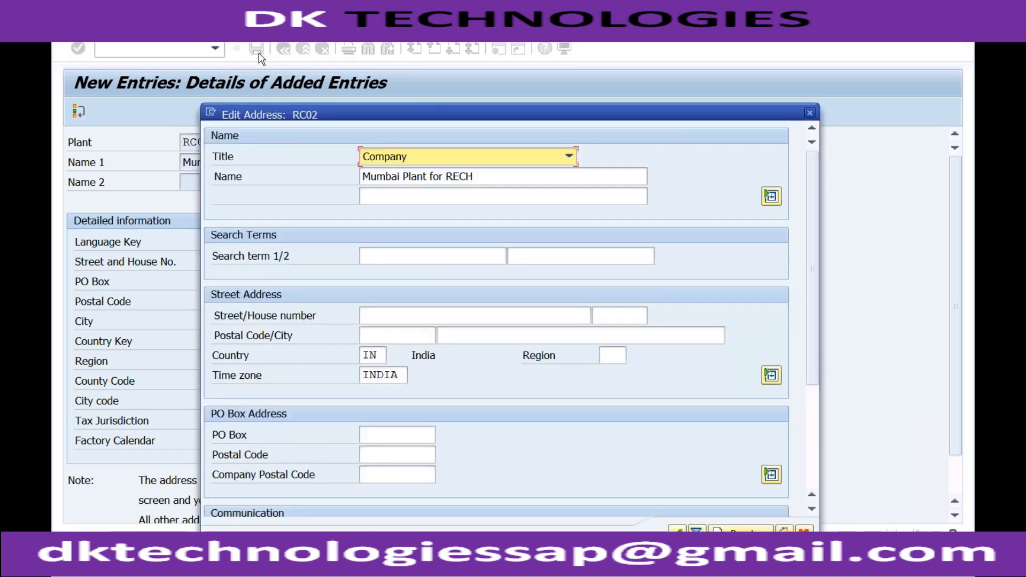
pyautogui.click(678, 530)
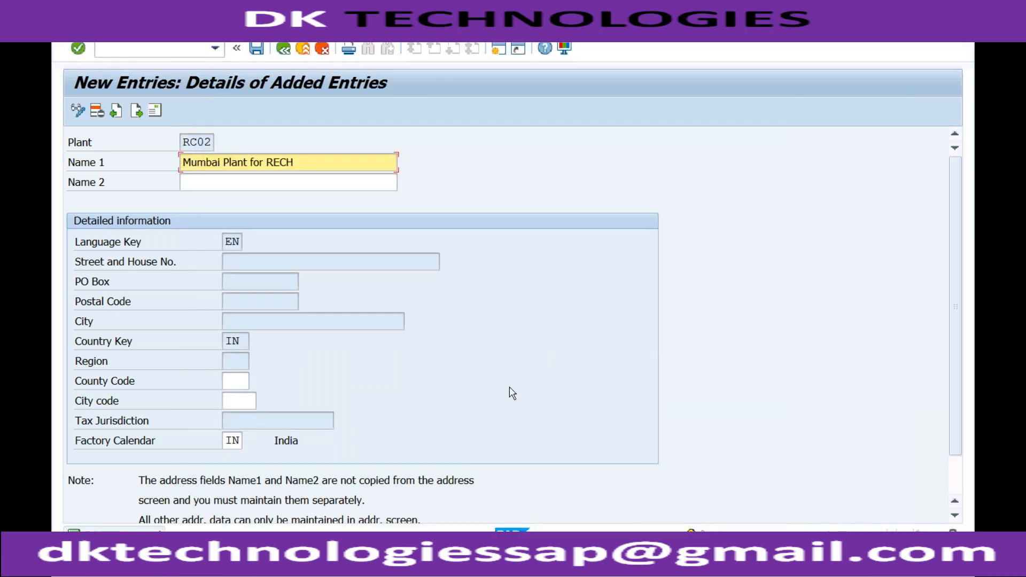